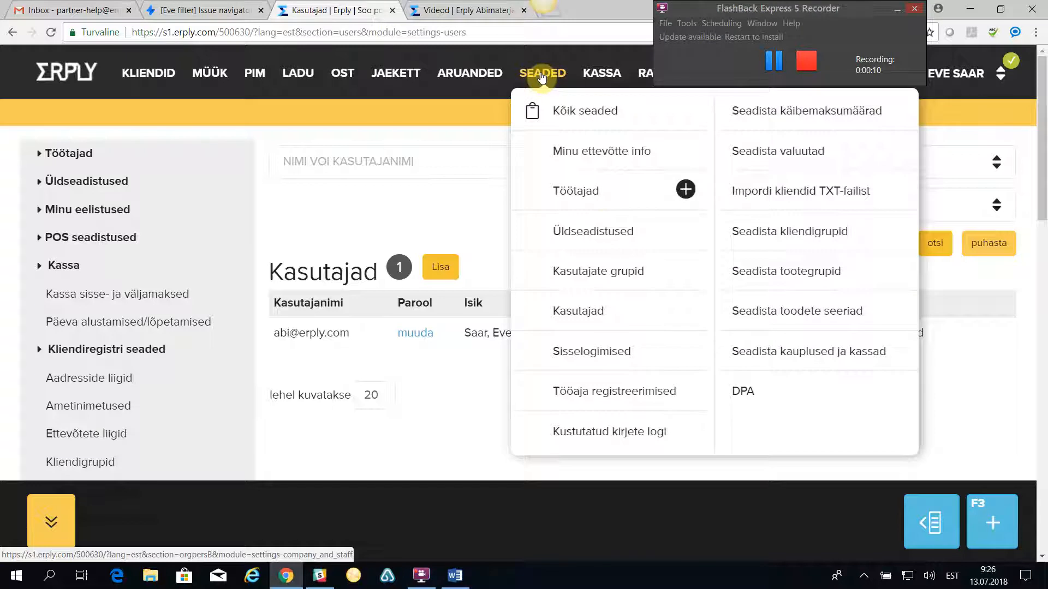
# Step: Open the administrators user group, allow it to change the sales invoice date (Muuta müügiarvel kuupäeva), and save the group
pyautogui.click(591, 277)
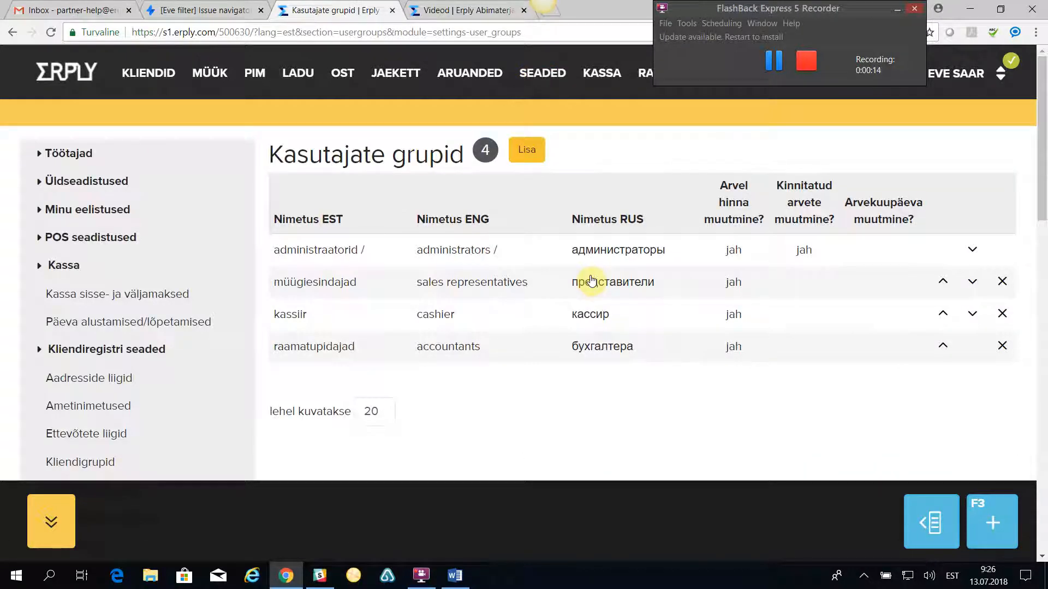
pyautogui.click(325, 253)
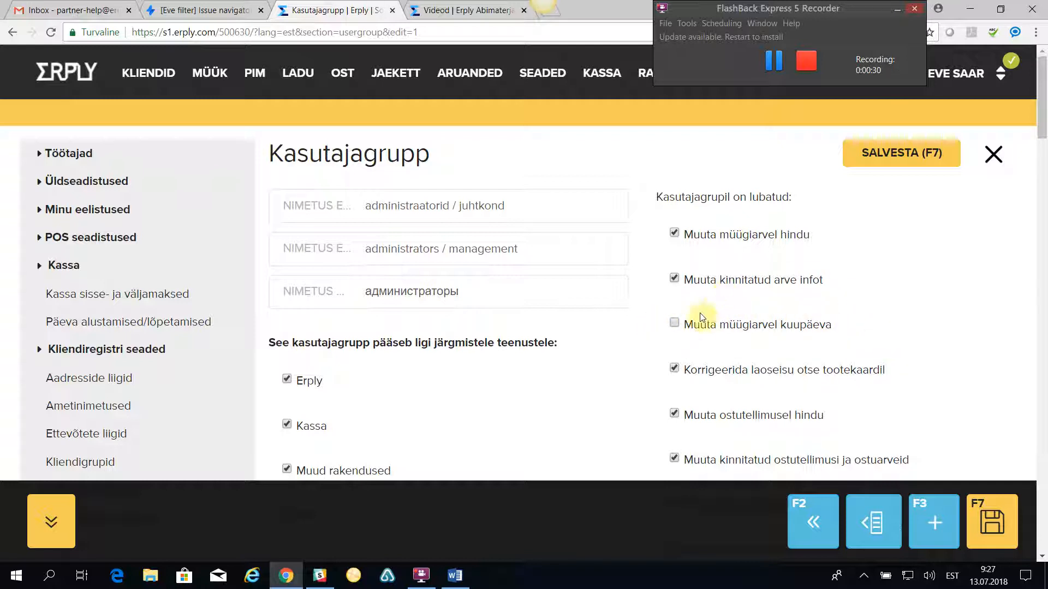
pyautogui.click(675, 324)
pyautogui.click(904, 152)
# Step: Review the administrators group's service access and its list of permissions through to the Põhimoodulid section
pyautogui.scroll(-1, 592, 330)
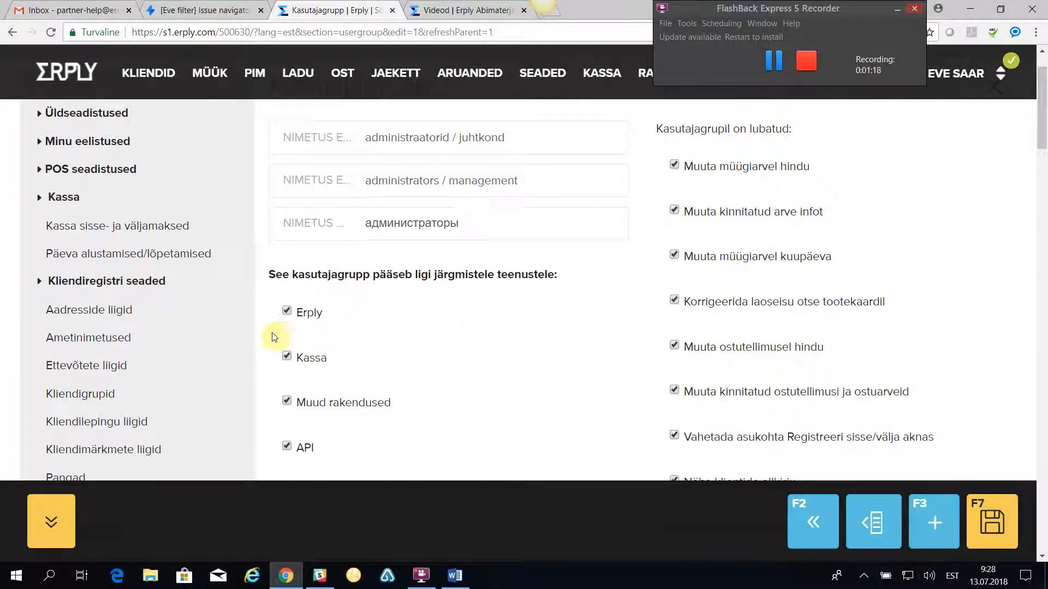
pyautogui.scroll(-1, 483, 406)
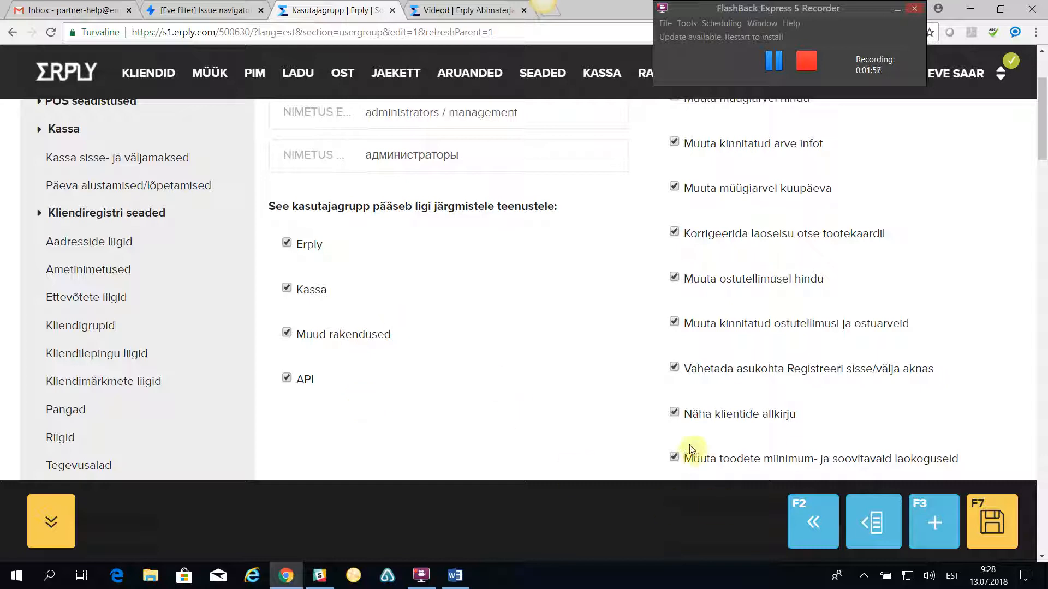
pyautogui.scroll(3, 816, 411)
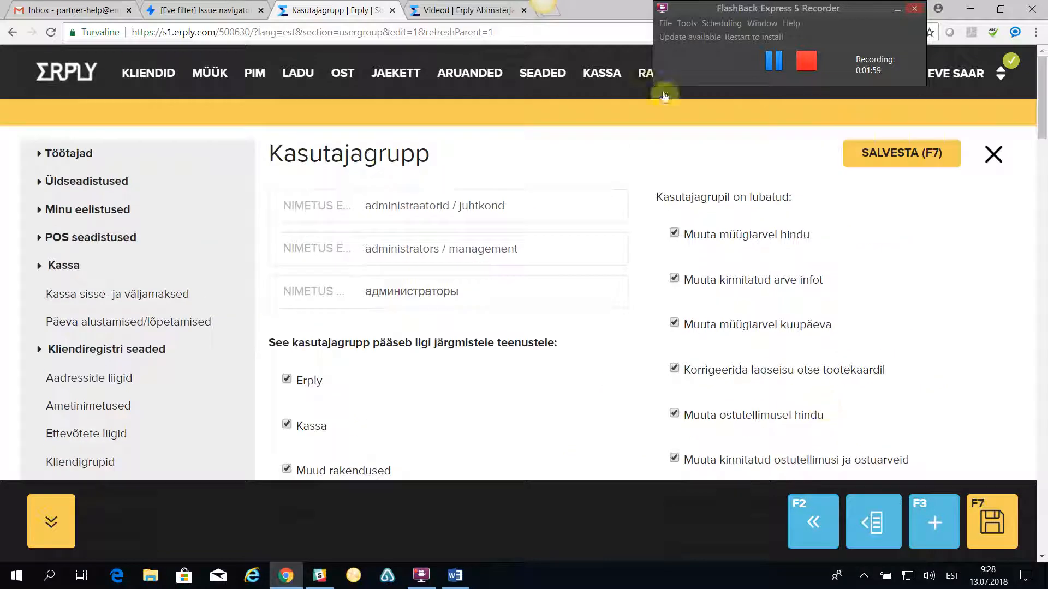
pyautogui.scroll(-1, 712, 337)
pyautogui.scroll(-10, 712, 338)
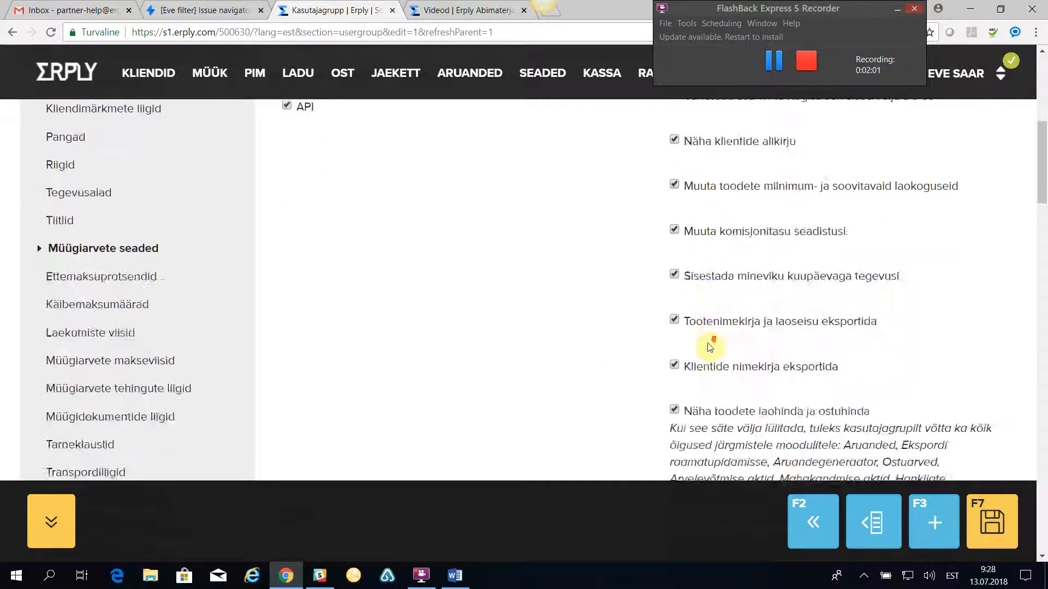
pyautogui.scroll(-15, 704, 350)
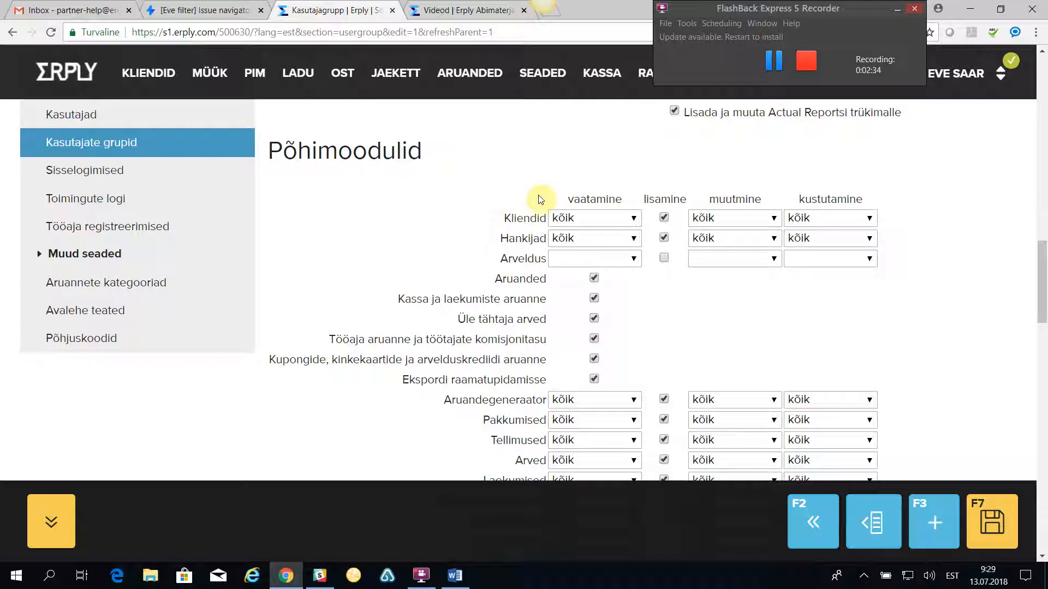
# Step: Check the available viewing and editing right options for the Kliendid module and locate the Arveldus row
pyautogui.click(637, 220)
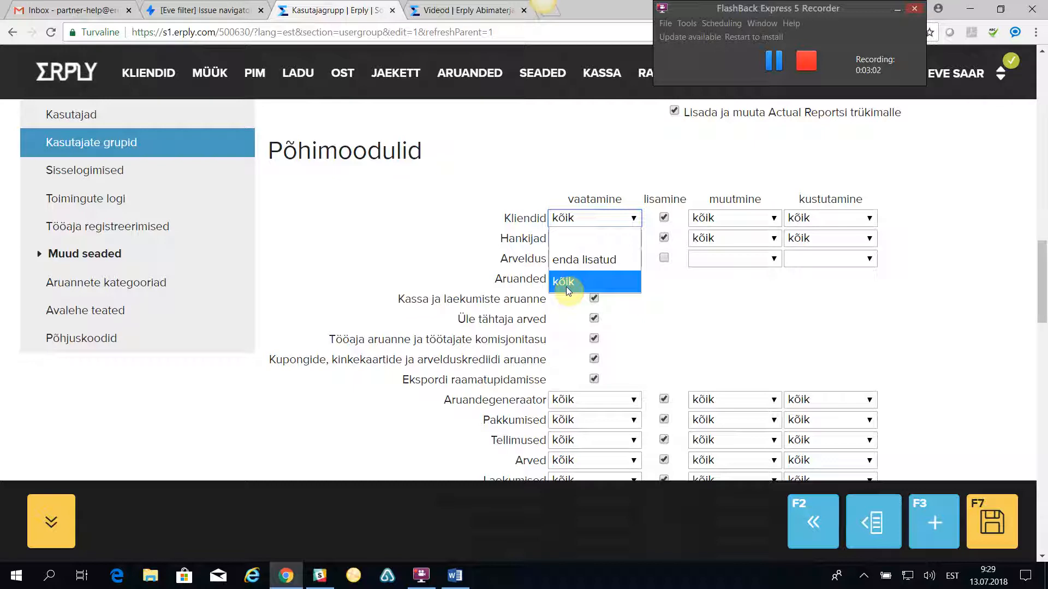
pyautogui.click(774, 320)
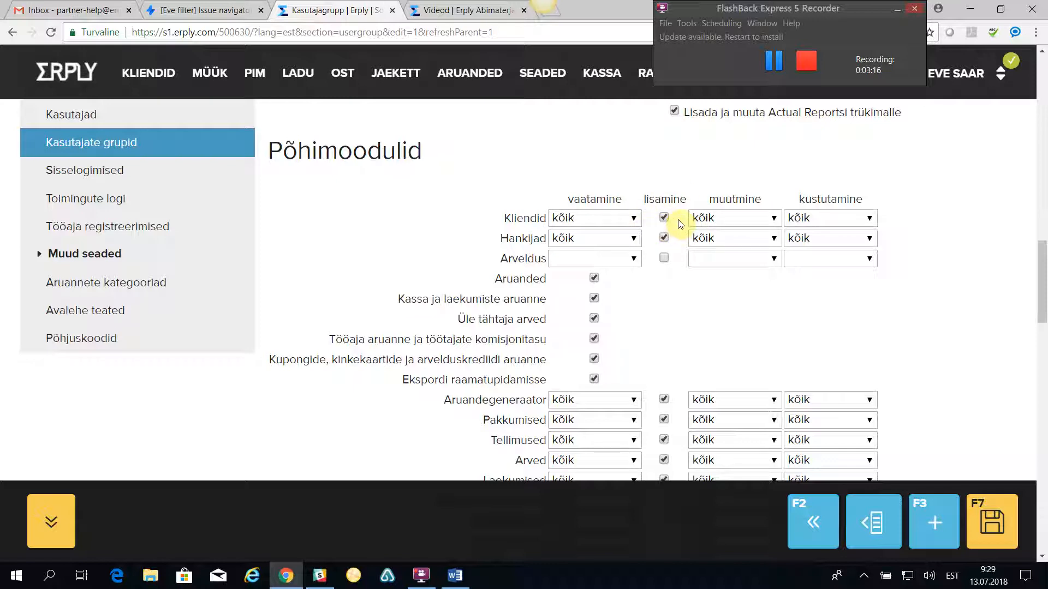
pyautogui.click(774, 218)
pyautogui.click(953, 233)
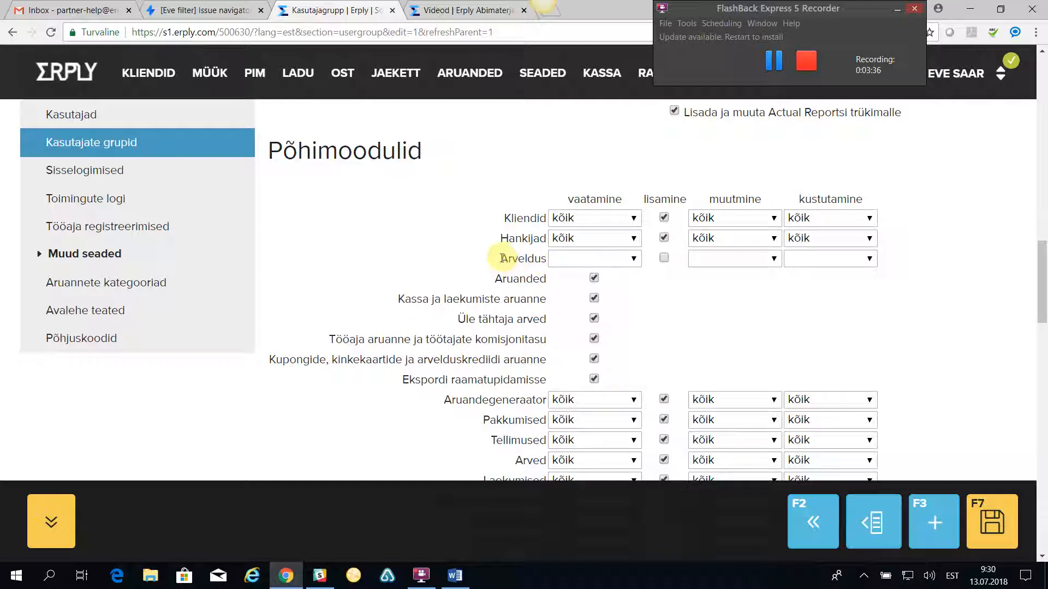
pyautogui.moveTo(501, 258); pyautogui.dragTo(549, 264)
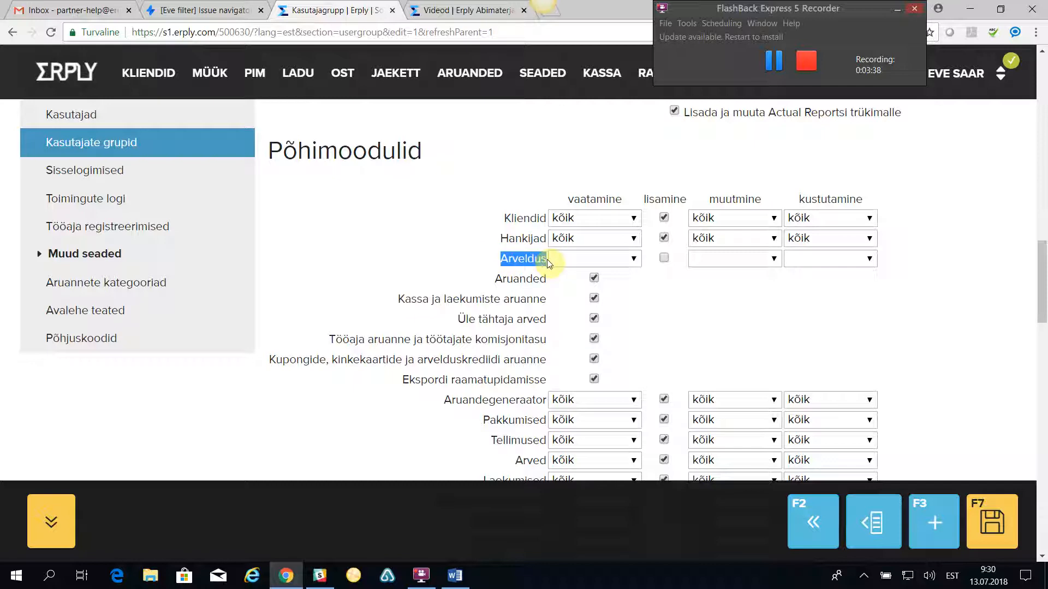
pyautogui.click(479, 264)
# Step: Look through the administrators group's remaining module rights and close the group
pyautogui.scroll(-1, 569, 388)
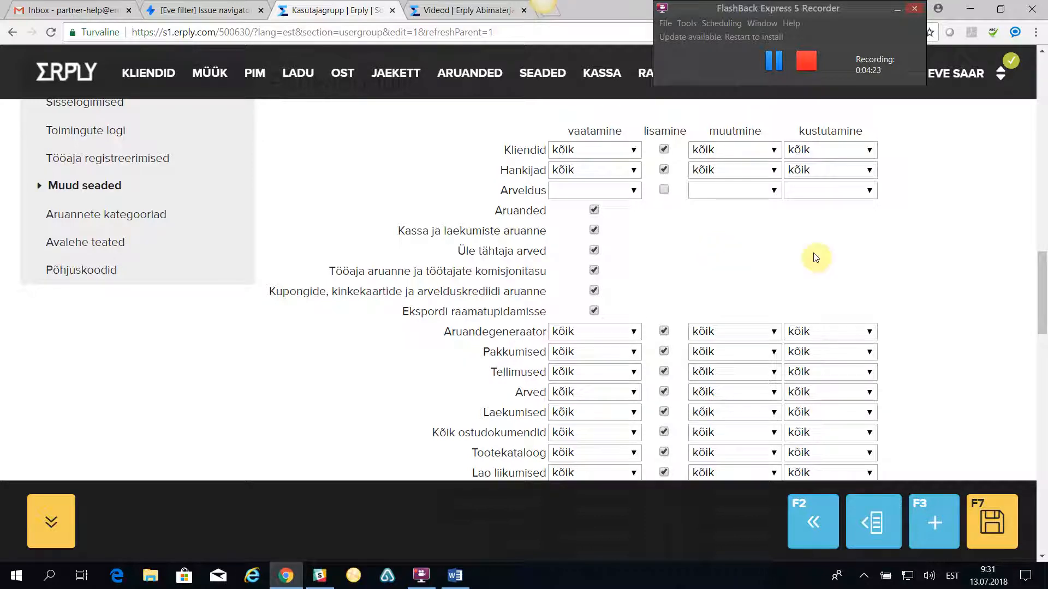
pyautogui.scroll(-7, 817, 258)
pyautogui.scroll(5, 819, 259)
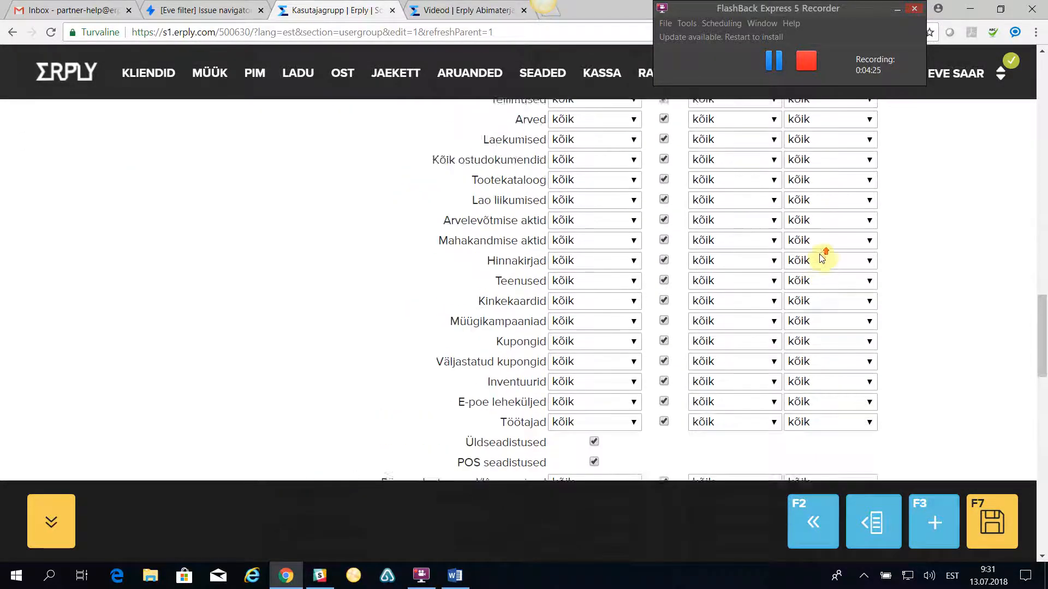
pyautogui.scroll(5, 822, 258)
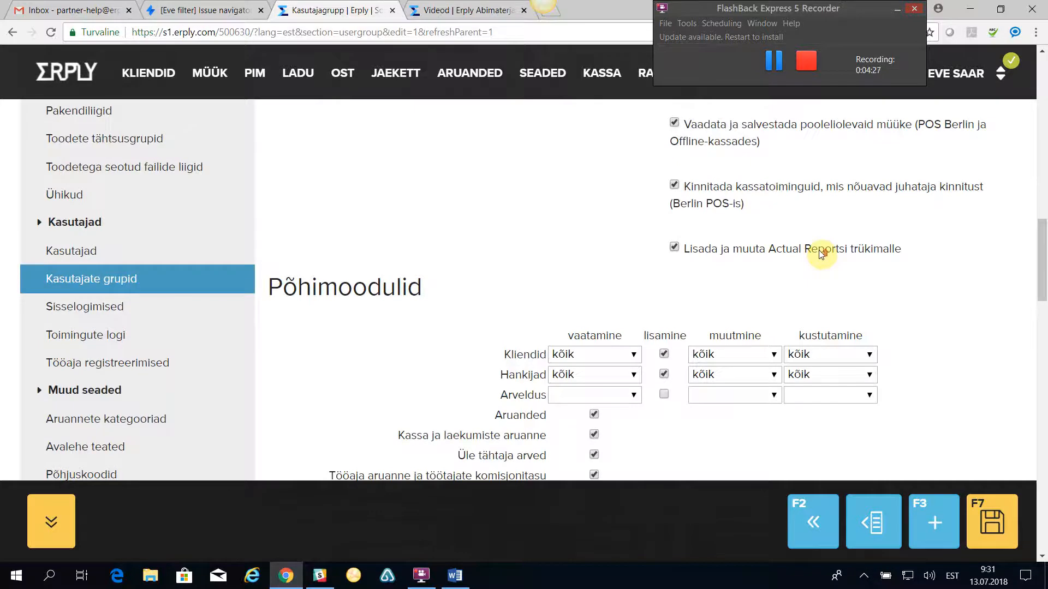
pyautogui.scroll(4, 821, 254)
pyautogui.scroll(14, 821, 255)
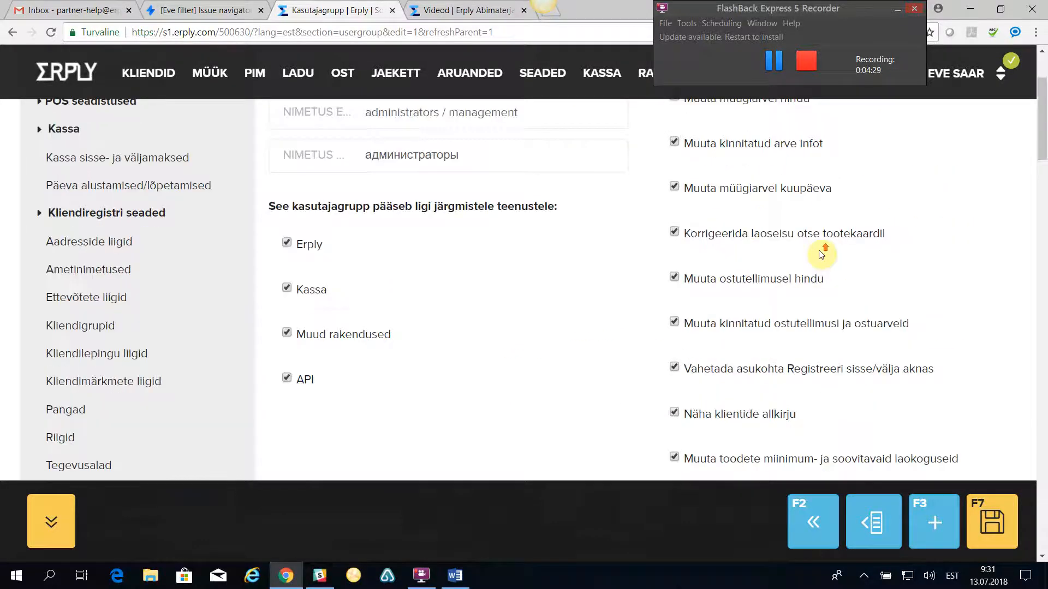
pyautogui.click(993, 155)
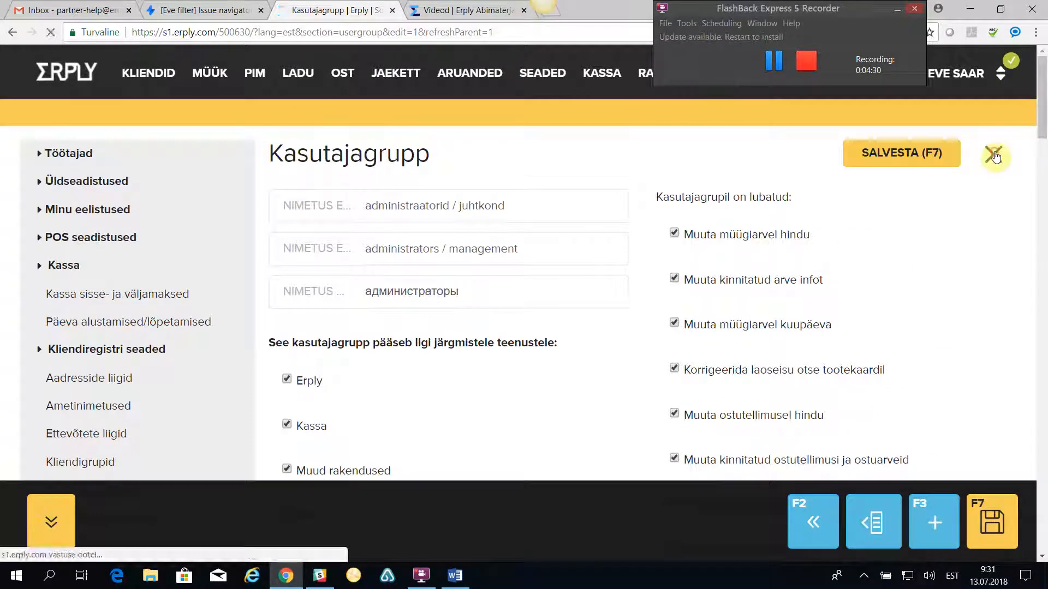
# Step: Open the müügiesindajad user group and examine its service access, permissions and main module rights
pyautogui.click(300, 283)
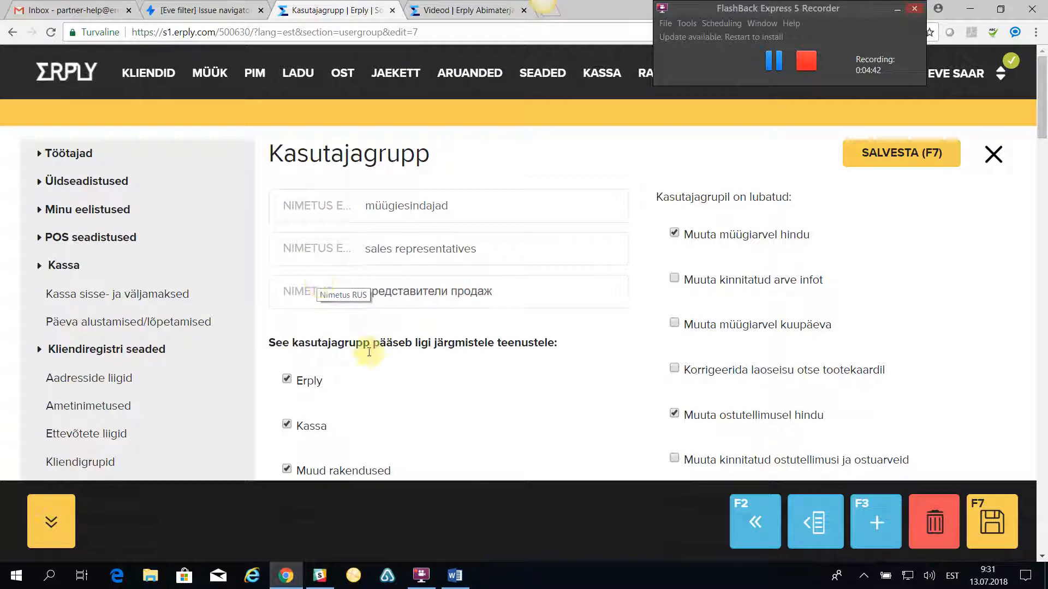
pyautogui.scroll(-2, 362, 351)
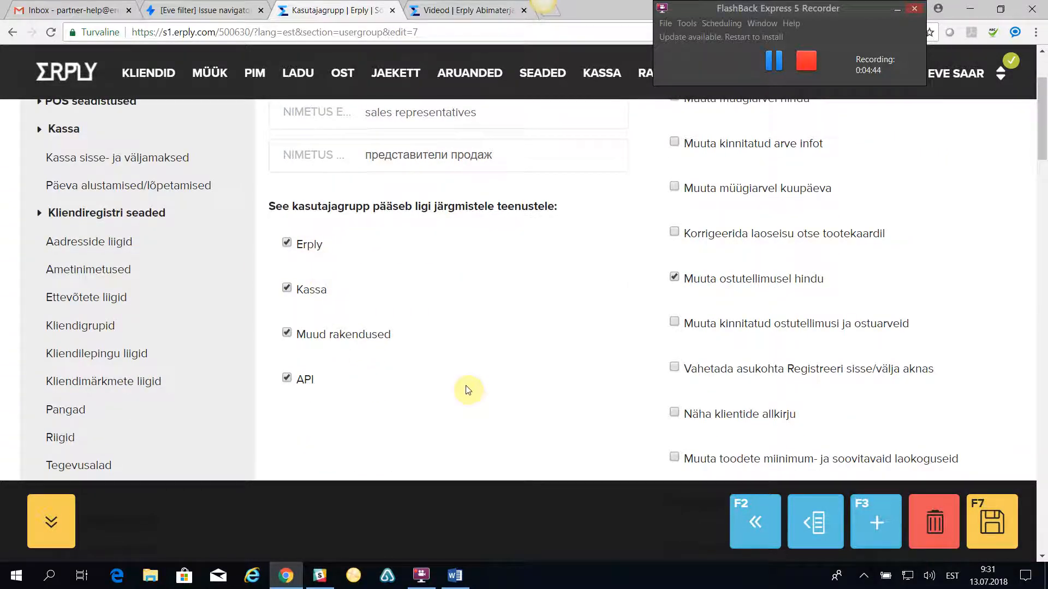
pyautogui.scroll(2, 470, 389)
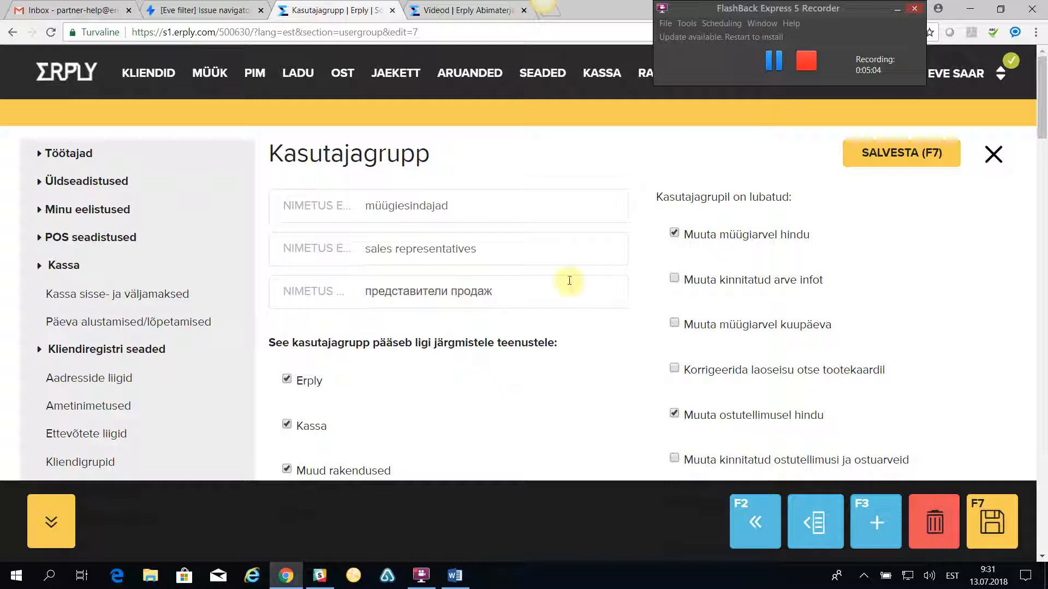
pyautogui.scroll(-1, 578, 317)
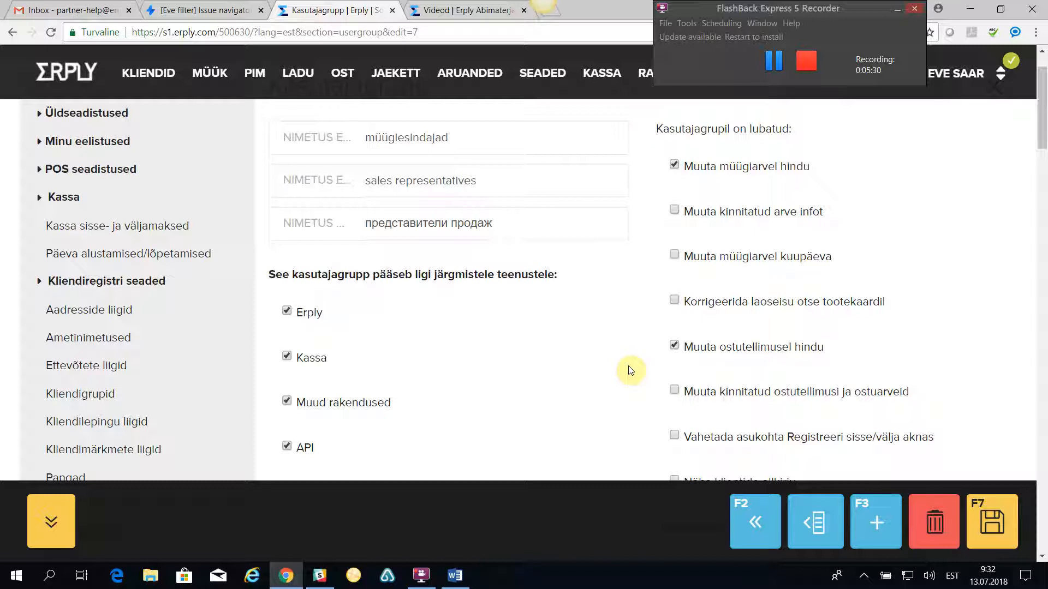
pyautogui.scroll(-8, 630, 371)
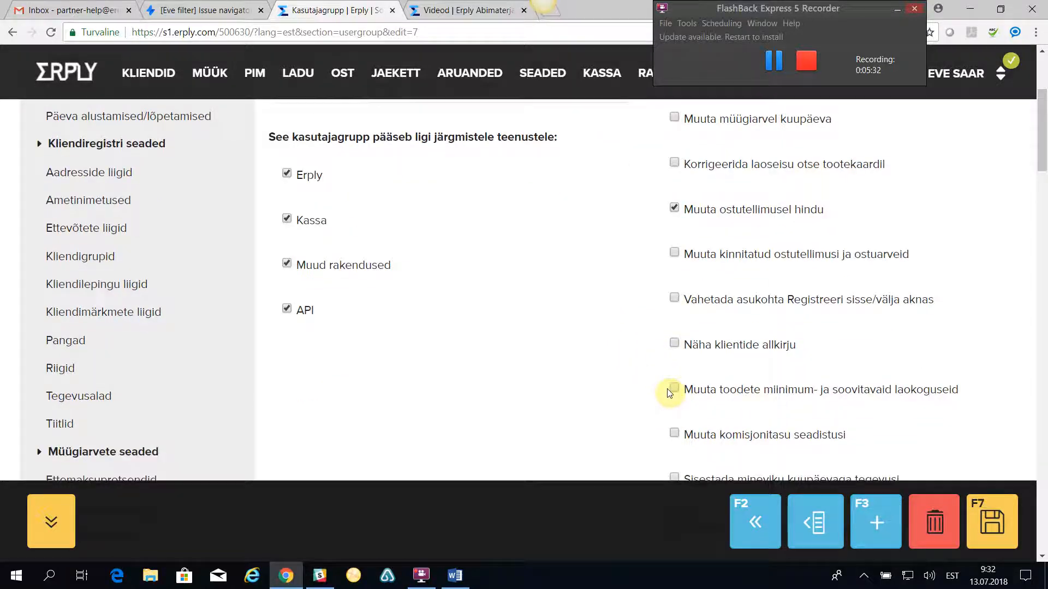
pyautogui.scroll(-12, 620, 355)
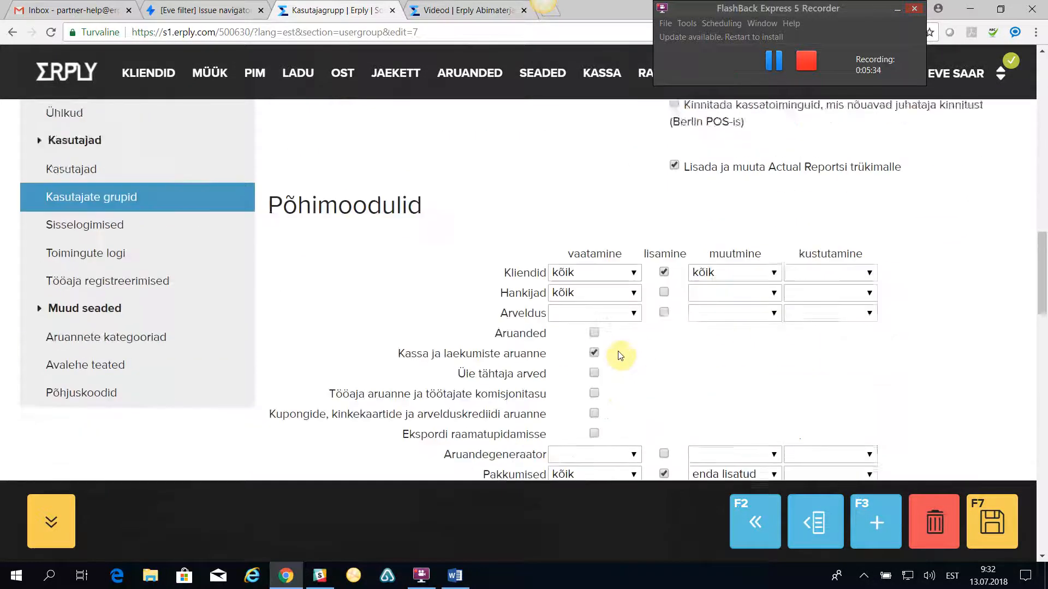
pyautogui.scroll(-3, 755, 411)
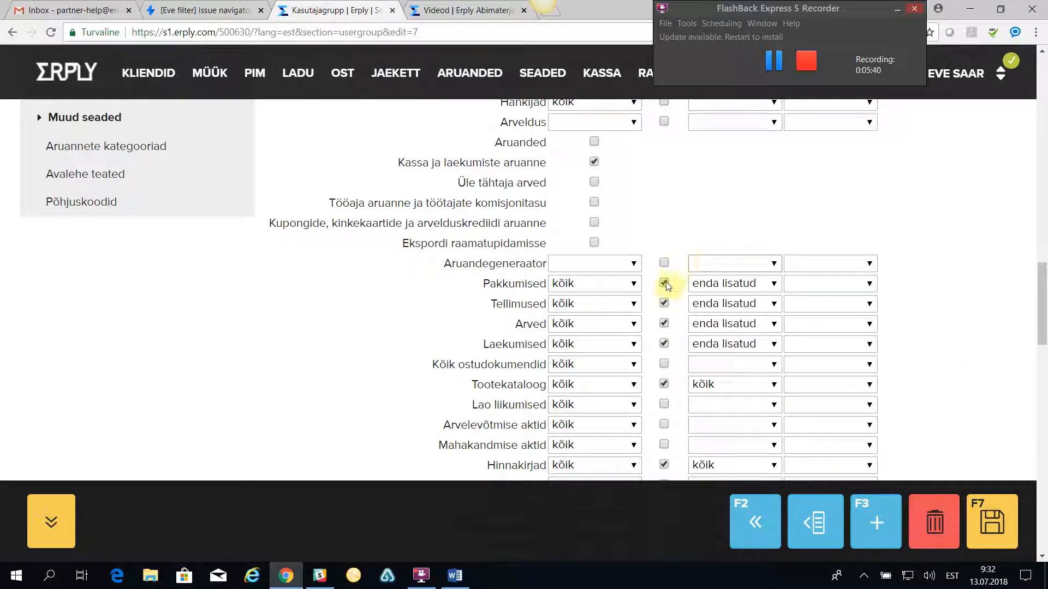
# Step: For Päeva alustamised/lõpetamised, set viewing to kõik, allow adding, and set editing to kõik
pyautogui.scroll(-5, 689, 362)
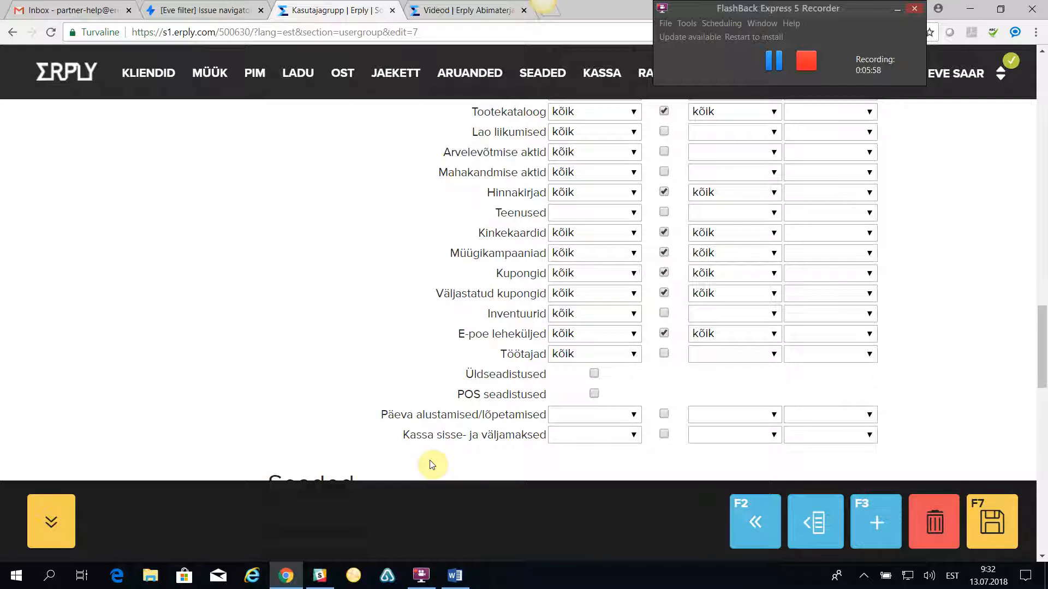
pyautogui.click(634, 416)
pyautogui.click(579, 456)
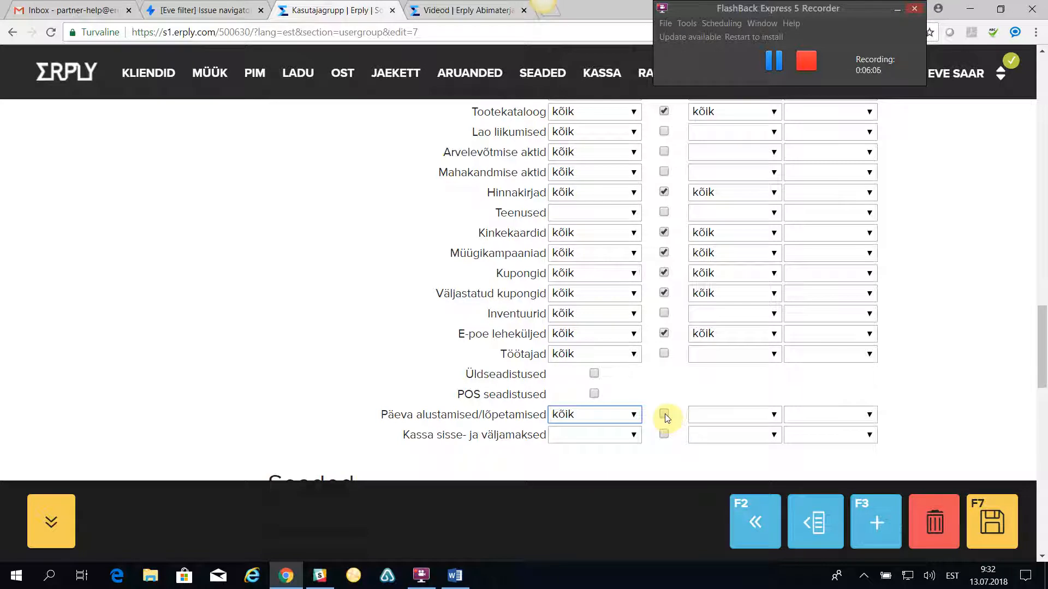
pyautogui.click(664, 415)
pyautogui.click(723, 415)
pyautogui.click(692, 456)
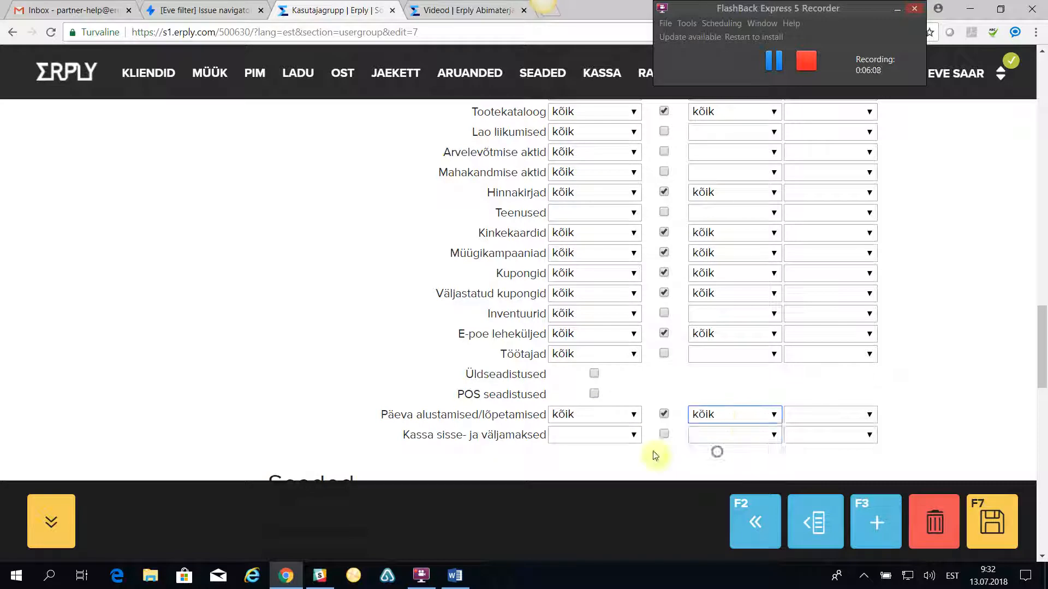
# Step: For Kassa sisse- ja väljamaksed, set viewing to kõik, allow adding, and set editing to enda lisatud
pyautogui.scroll(-1, 619, 362)
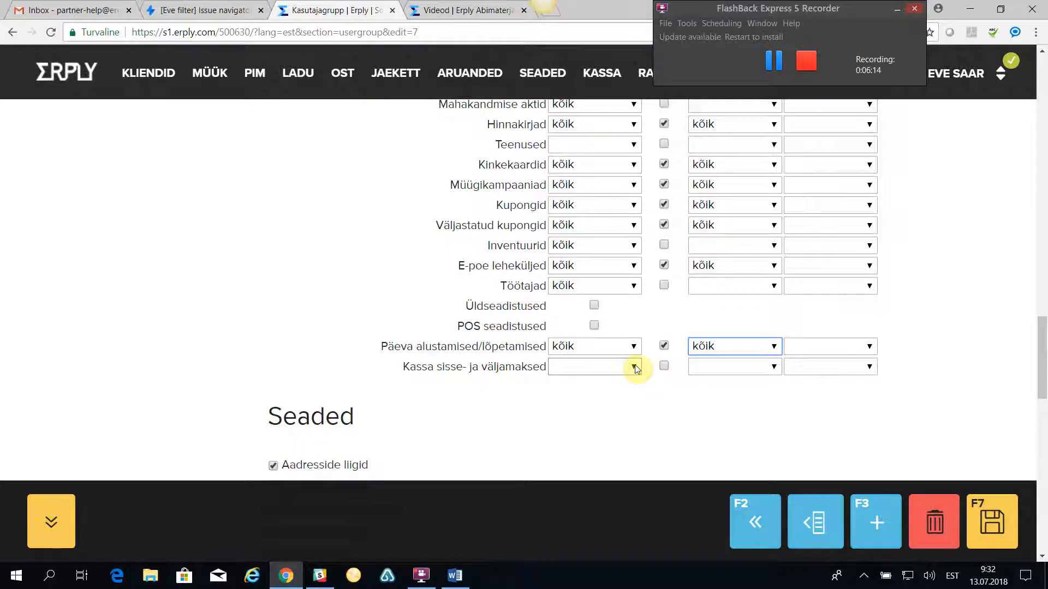
pyautogui.click(635, 367)
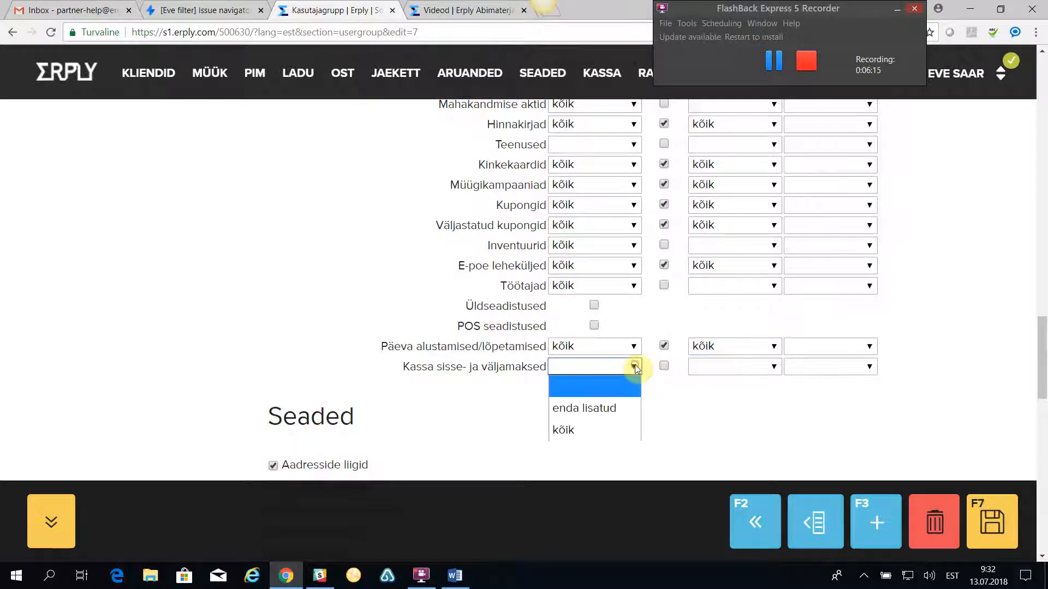
pyautogui.click(570, 430)
pyautogui.click(664, 365)
pyautogui.click(711, 367)
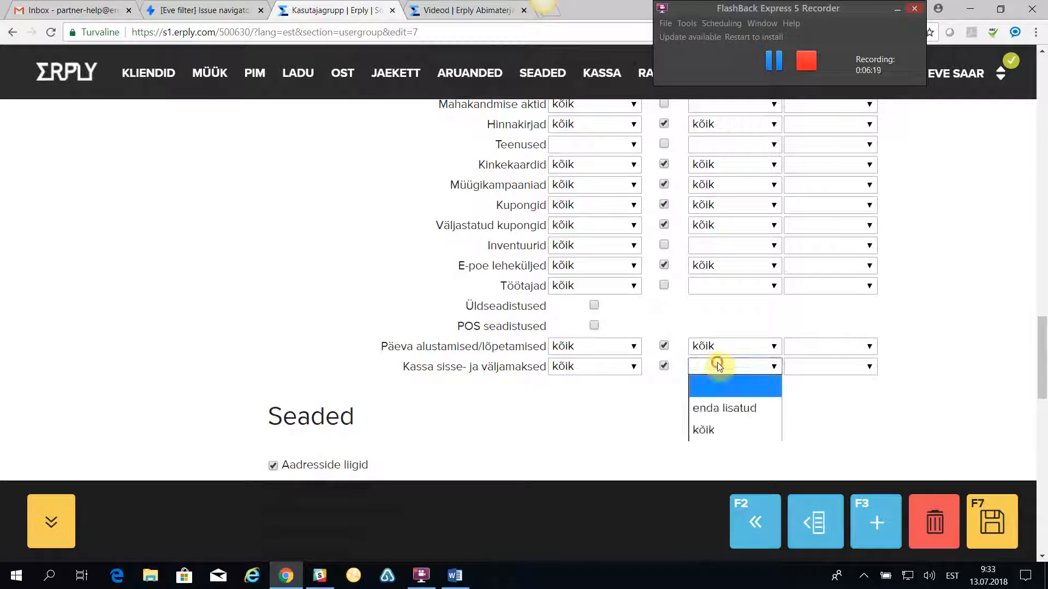
pyautogui.click(718, 408)
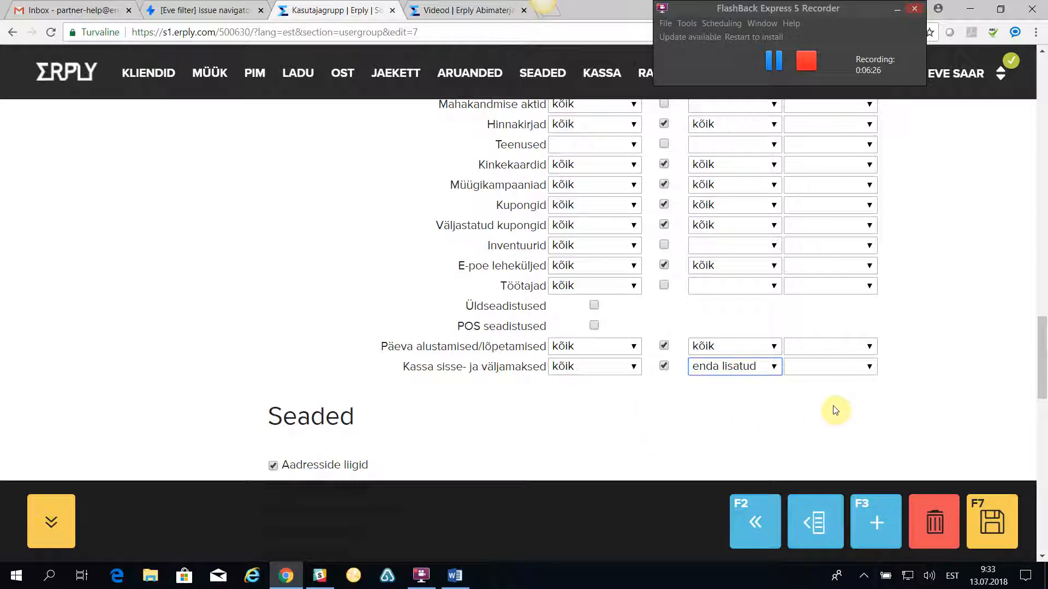
# Step: Save the müügiesindajad user group and return to the list of user groups
pyautogui.scroll(1, 835, 408)
pyautogui.click(1043, 232)
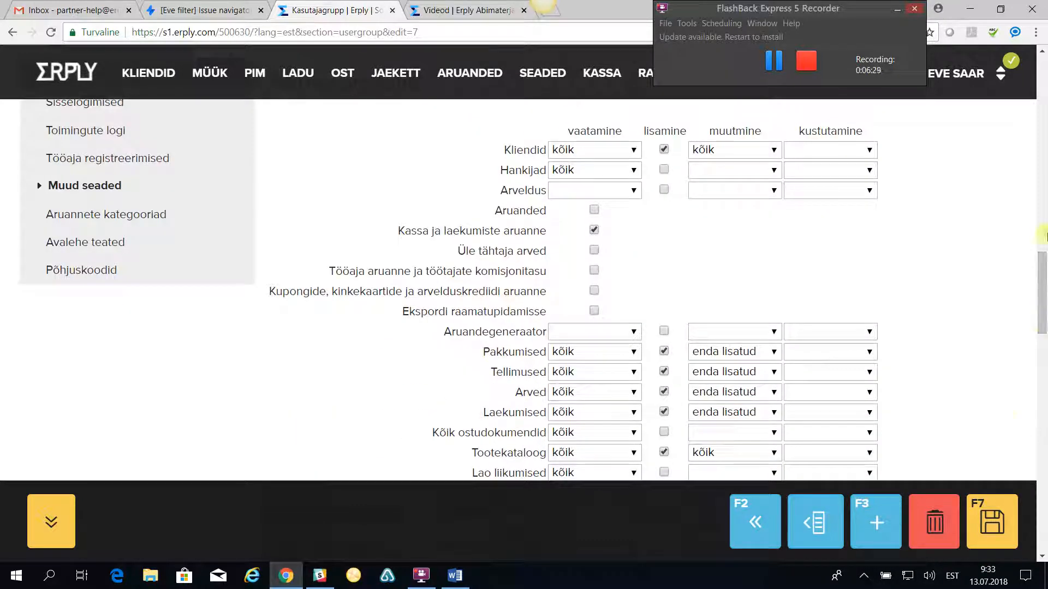
pyautogui.click(1003, 519)
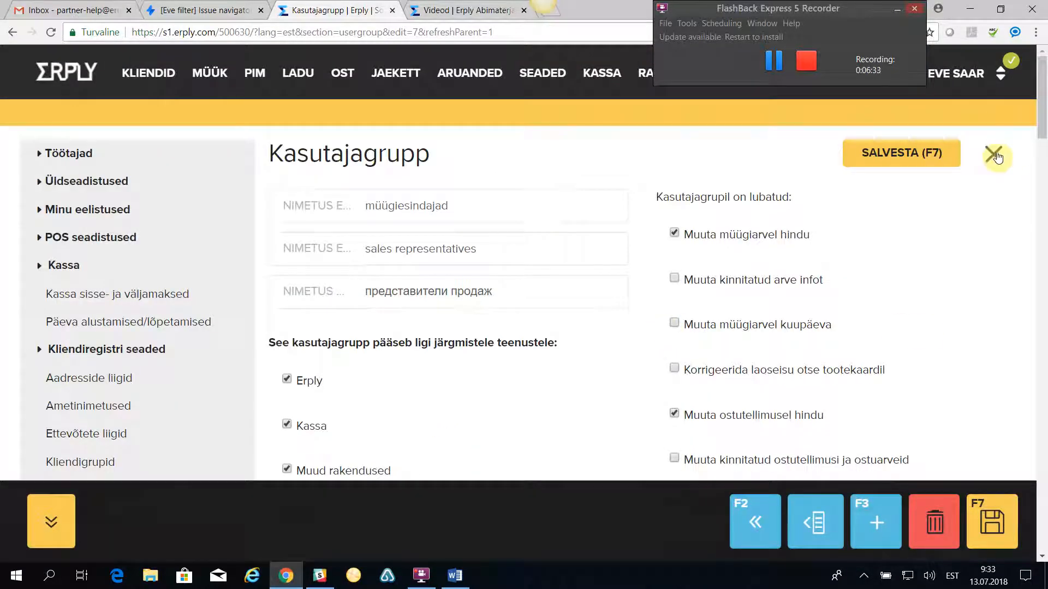
pyautogui.click(995, 155)
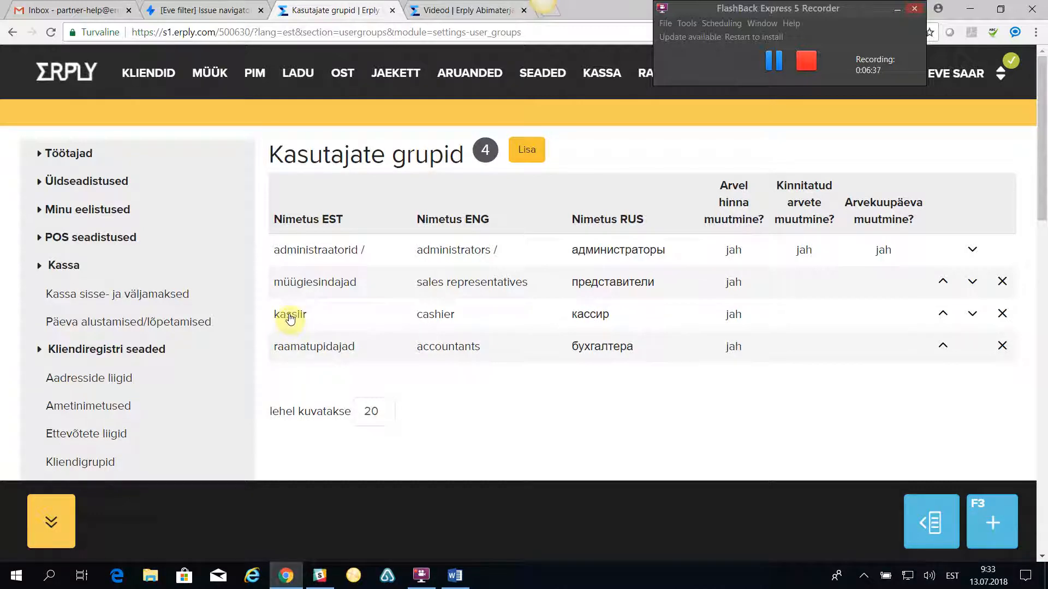
# Step: Open the kassiir user group and examine its service access and the permissions under Kasutajagrupil on lubatud
pyautogui.click(290, 317)
pyautogui.scroll(-1, 404, 344)
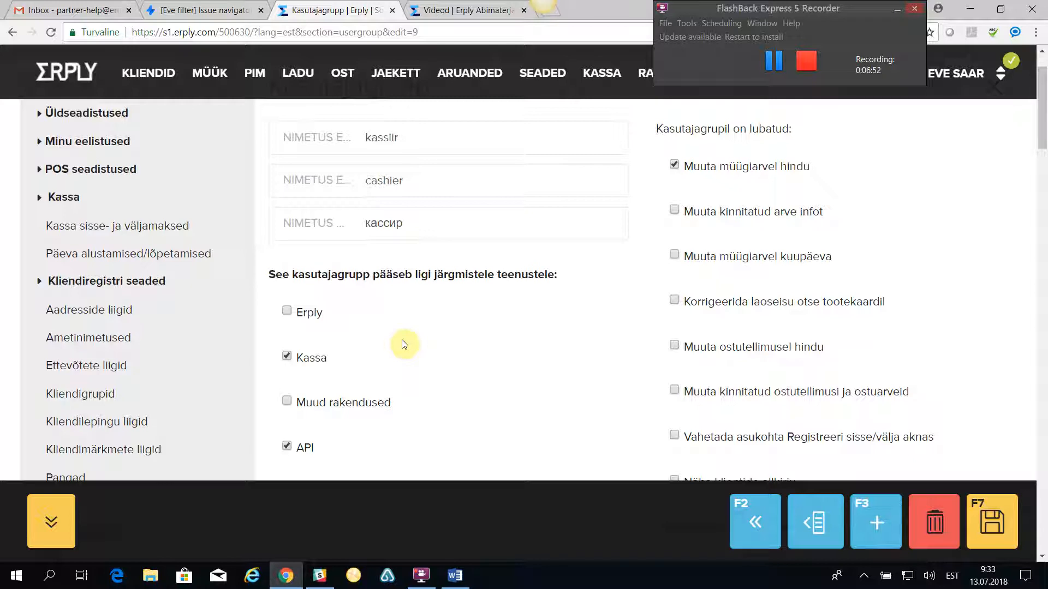
pyautogui.scroll(-1, 376, 393)
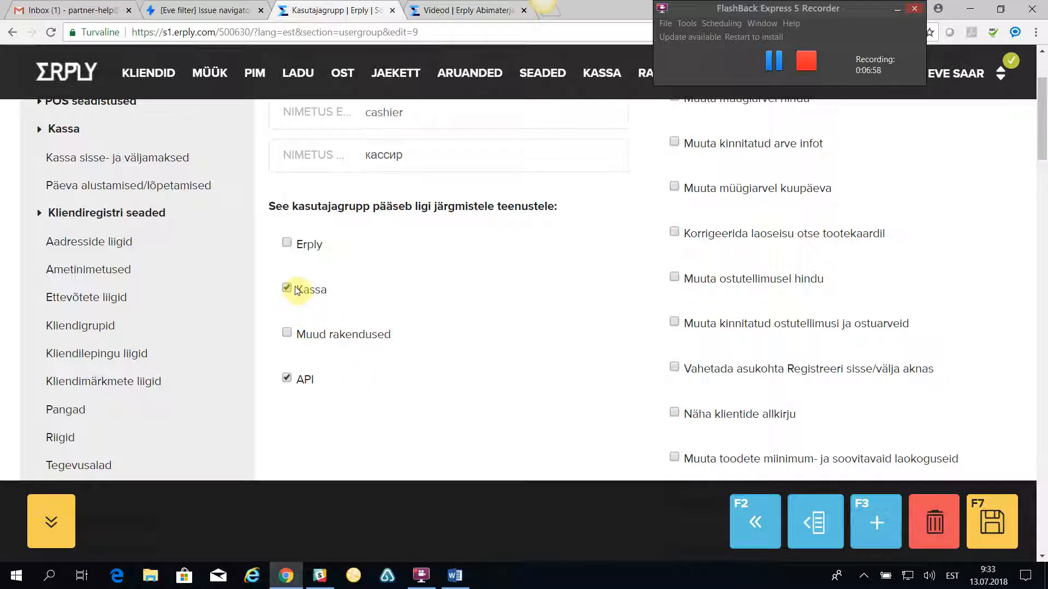
pyautogui.scroll(2, 508, 382)
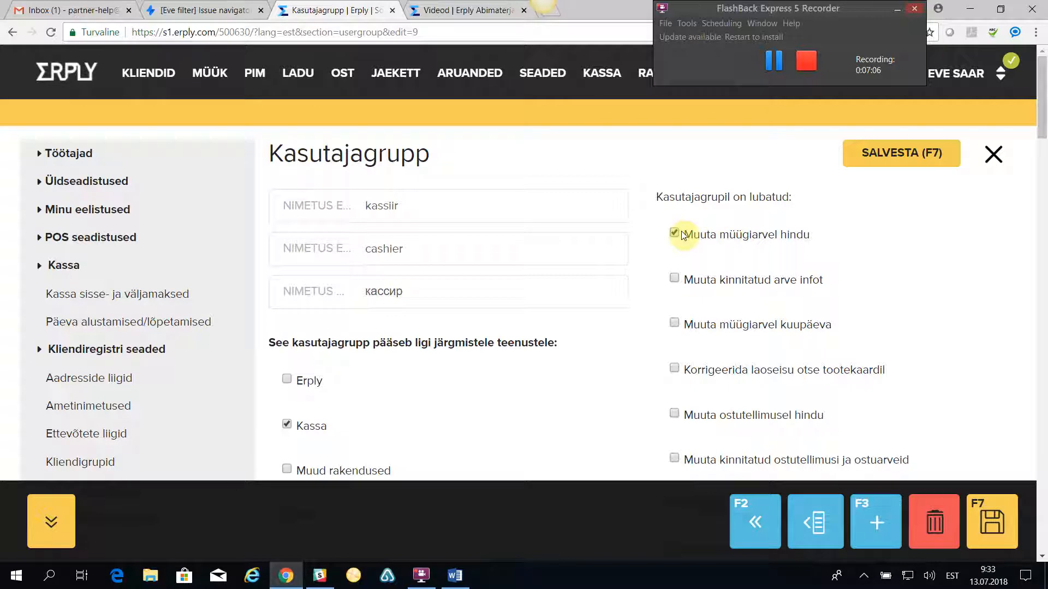
pyautogui.scroll(-4, 650, 269)
pyautogui.scroll(-6, 652, 270)
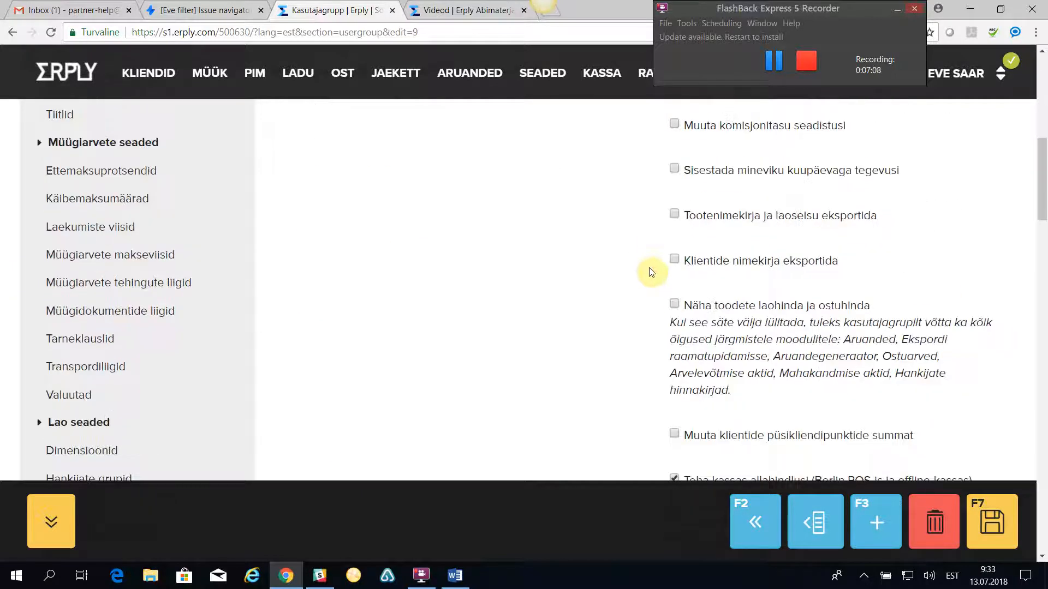
pyautogui.scroll(-2, 651, 271)
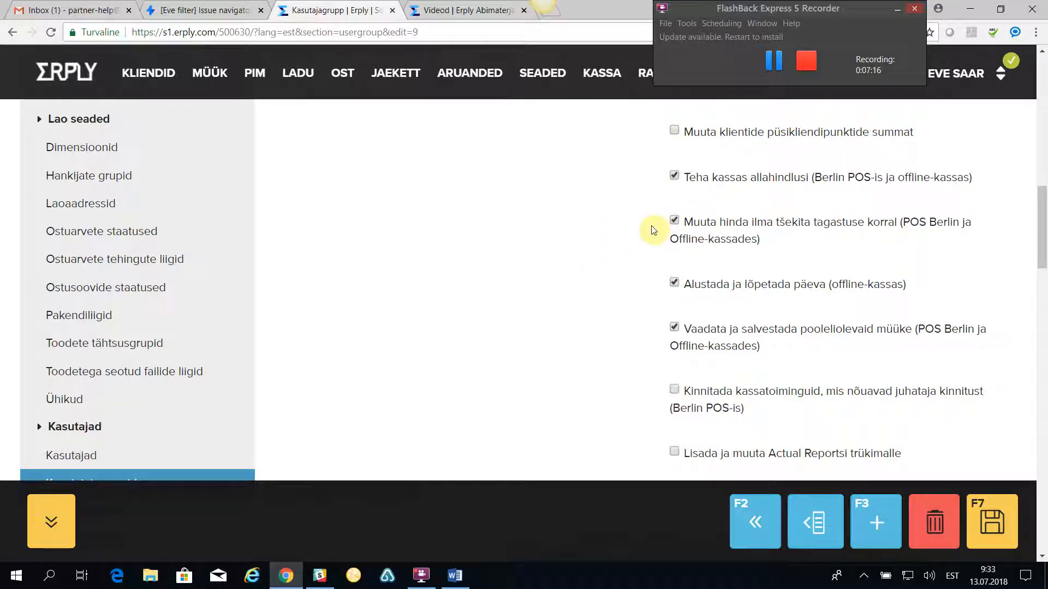
pyautogui.scroll(-1, 579, 242)
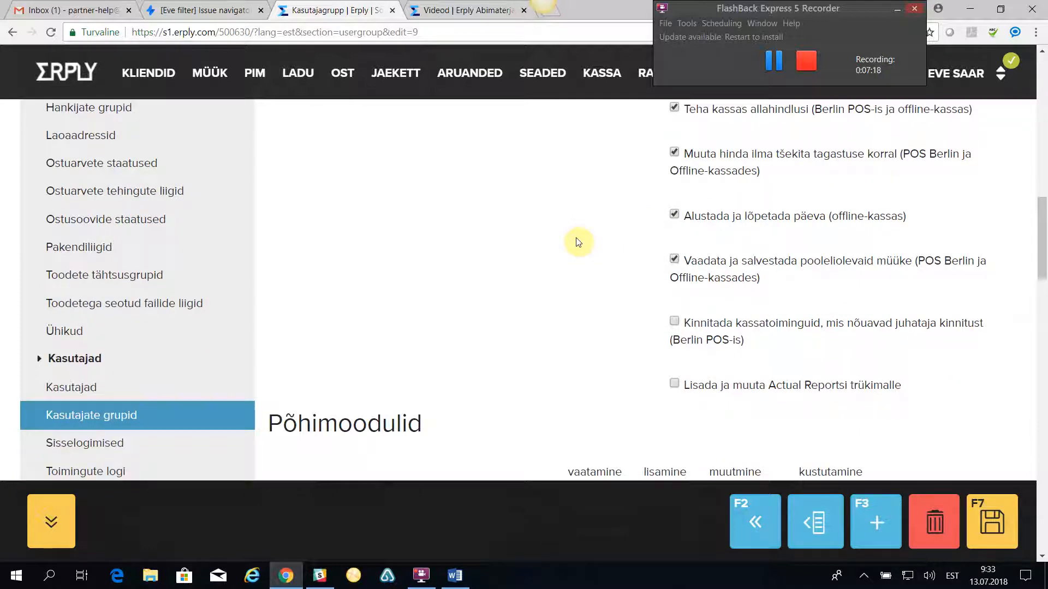
# Step: Examine the kassiir group's Põhimoodulid rights and close the group without saving
pyautogui.scroll(-1, 579, 242)
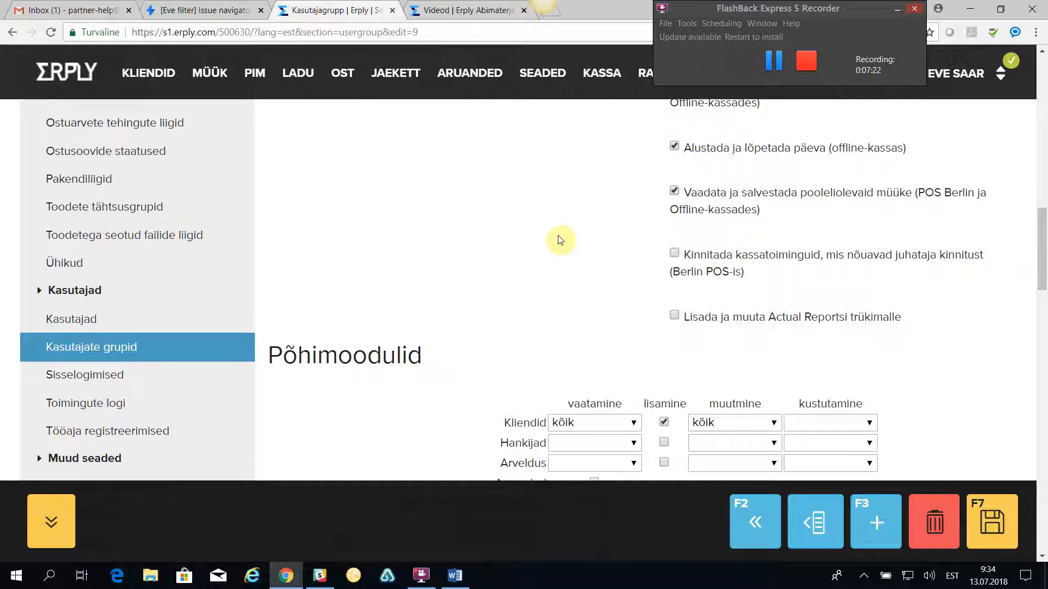
pyautogui.scroll(-2, 560, 236)
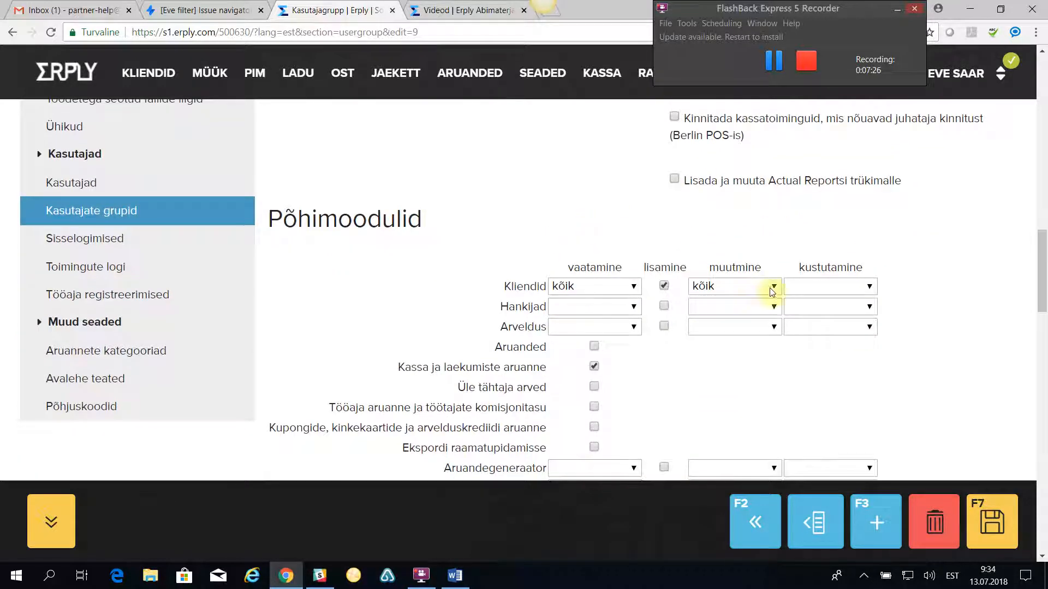
pyautogui.scroll(-3, 723, 300)
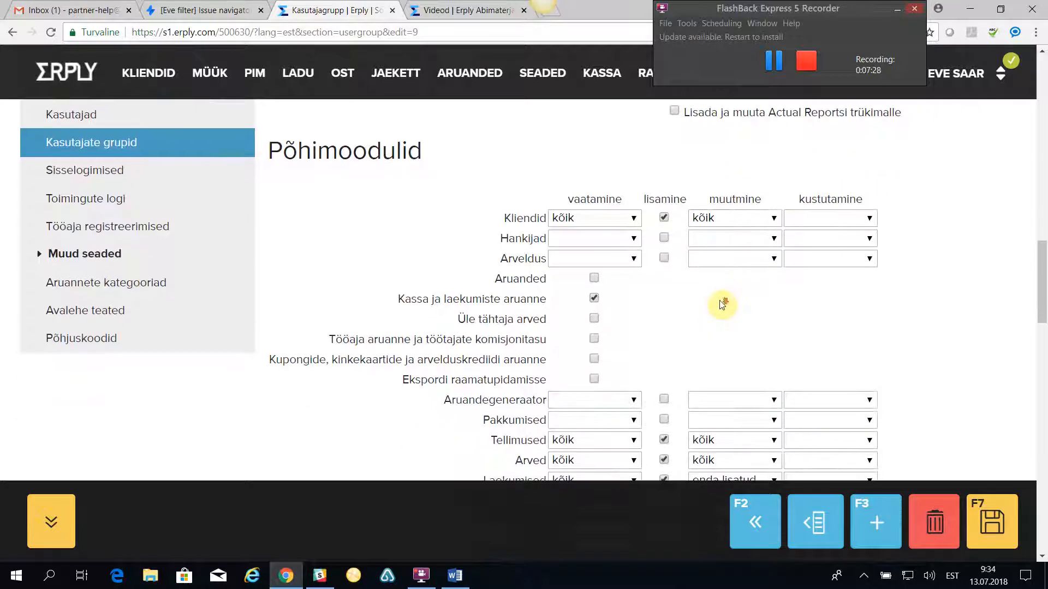
pyautogui.scroll(-4, 723, 307)
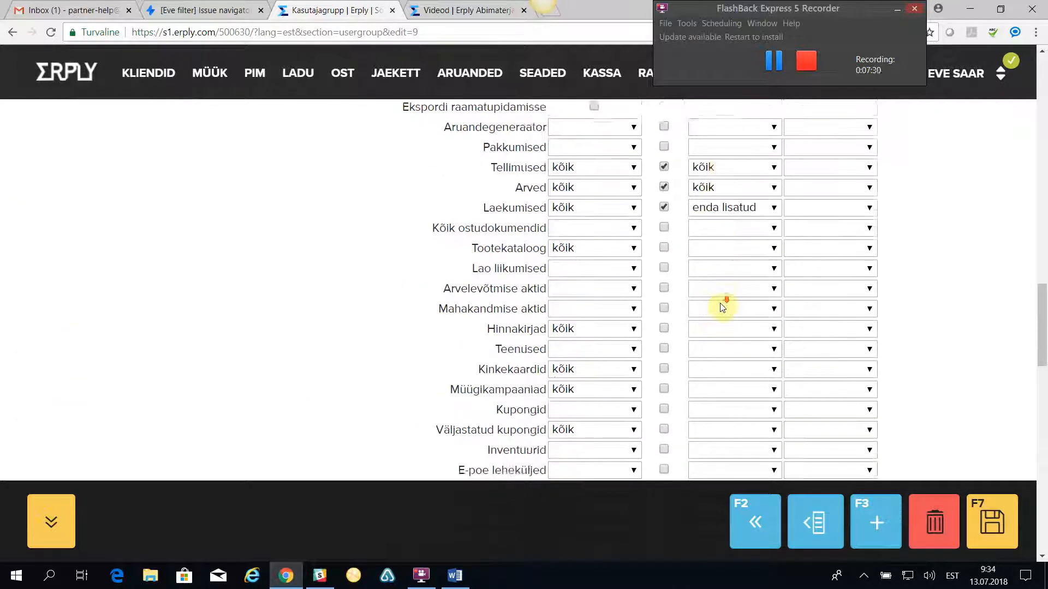
pyautogui.scroll(-1, 723, 307)
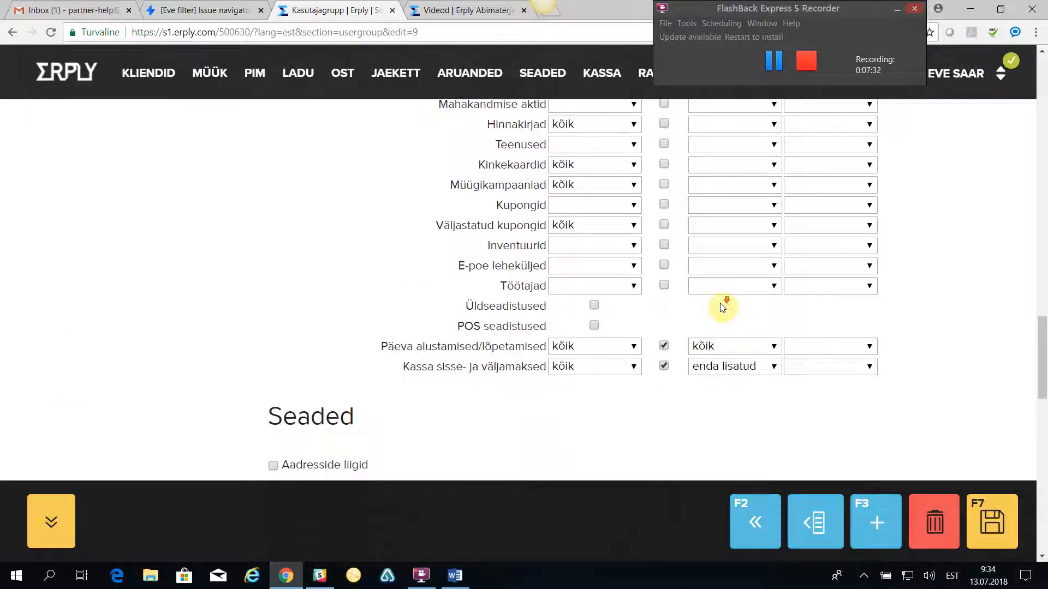
pyautogui.scroll(-1, 723, 307)
pyautogui.scroll(15, 722, 306)
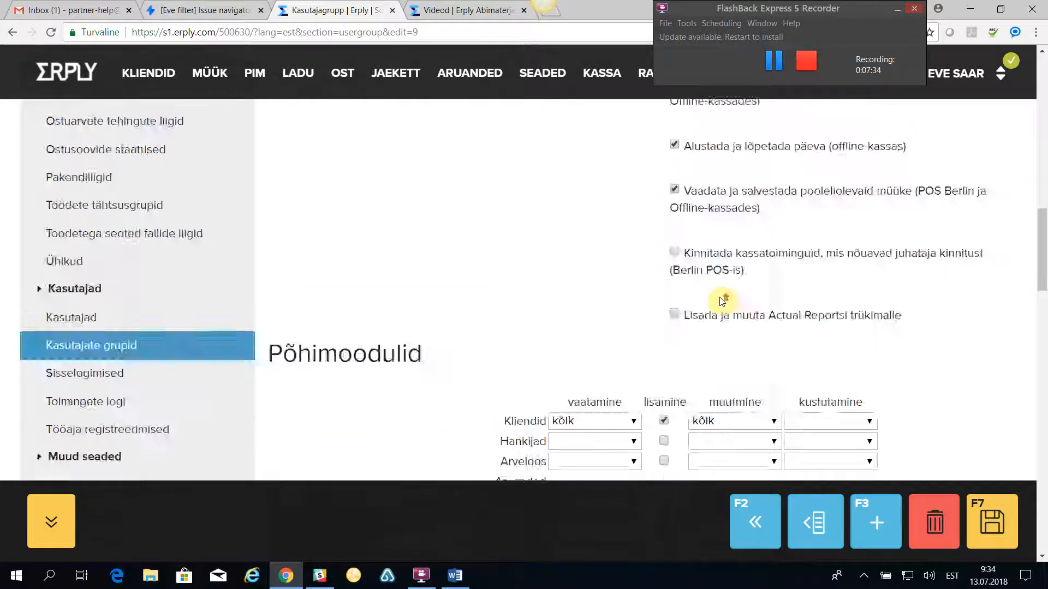
pyautogui.scroll(6, 720, 297)
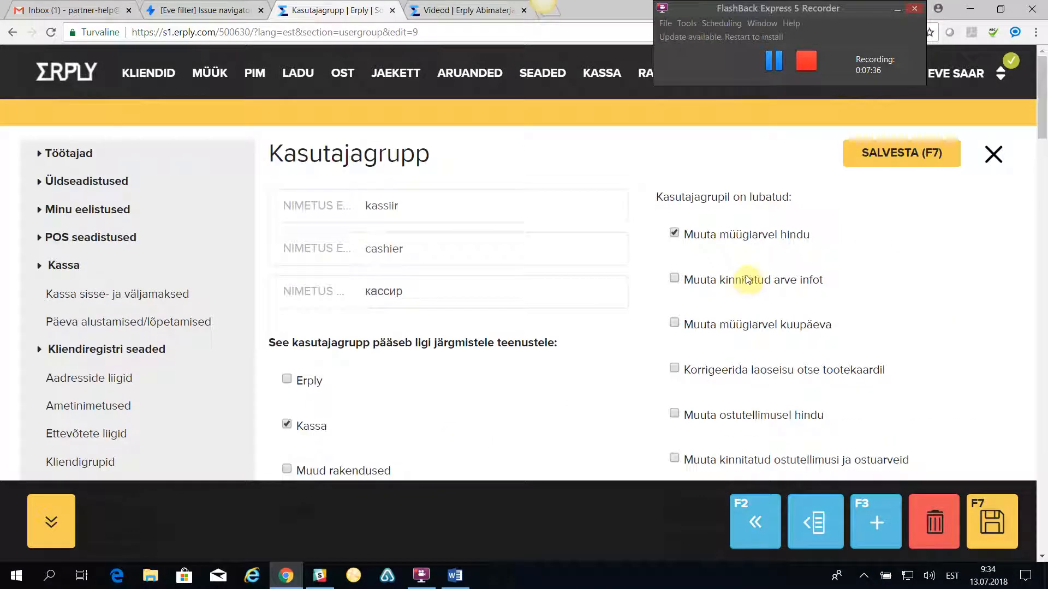
pyautogui.click(993, 158)
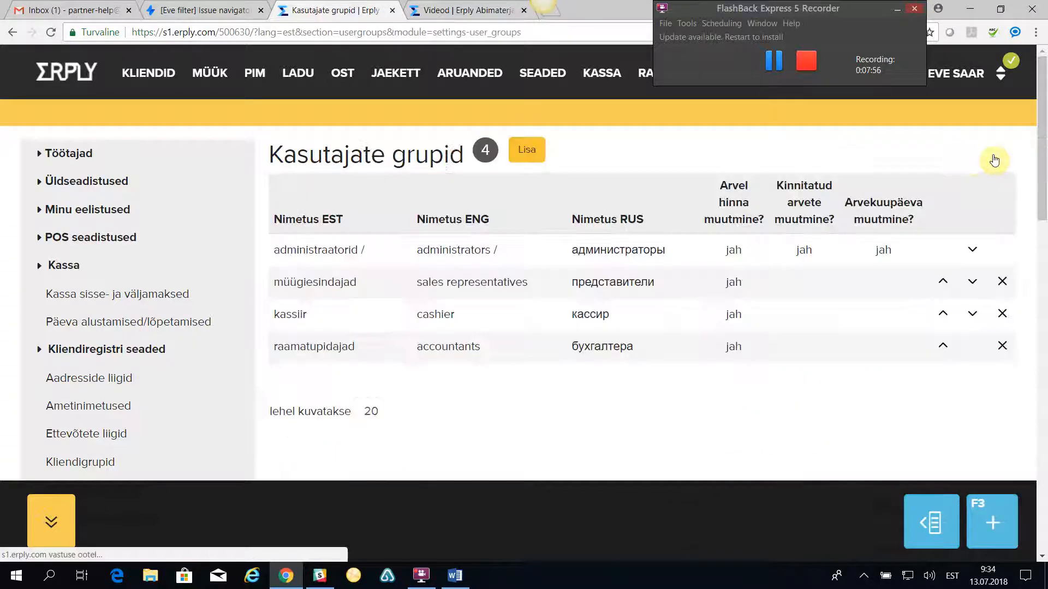
# Step: Open the raamatupidajad user group, examine its services, permissions and Põhimoodulid rights, and return to the group list
pyautogui.click(295, 348)
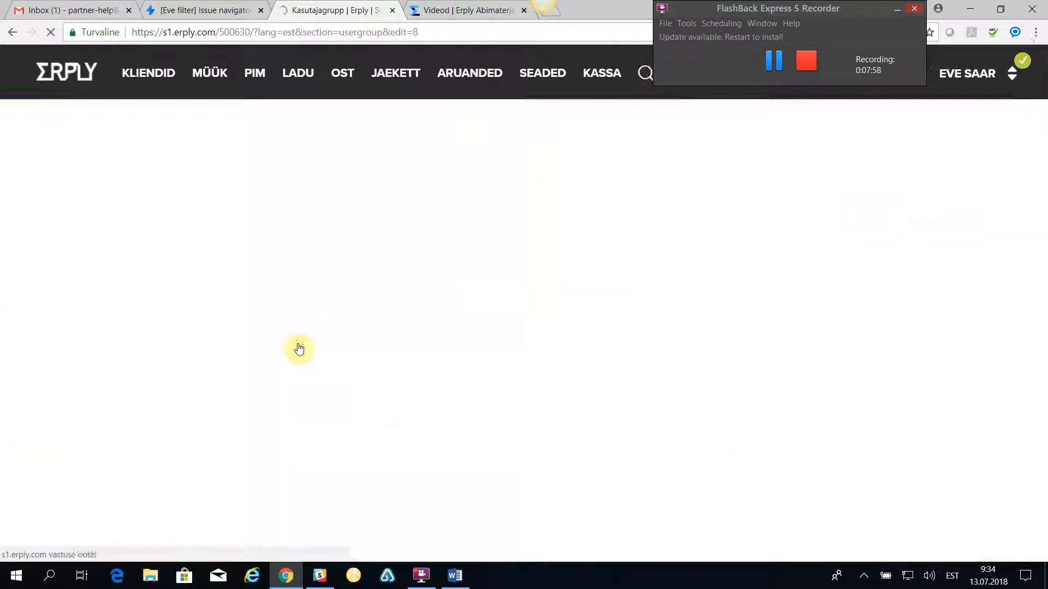
pyautogui.scroll(-1, 428, 352)
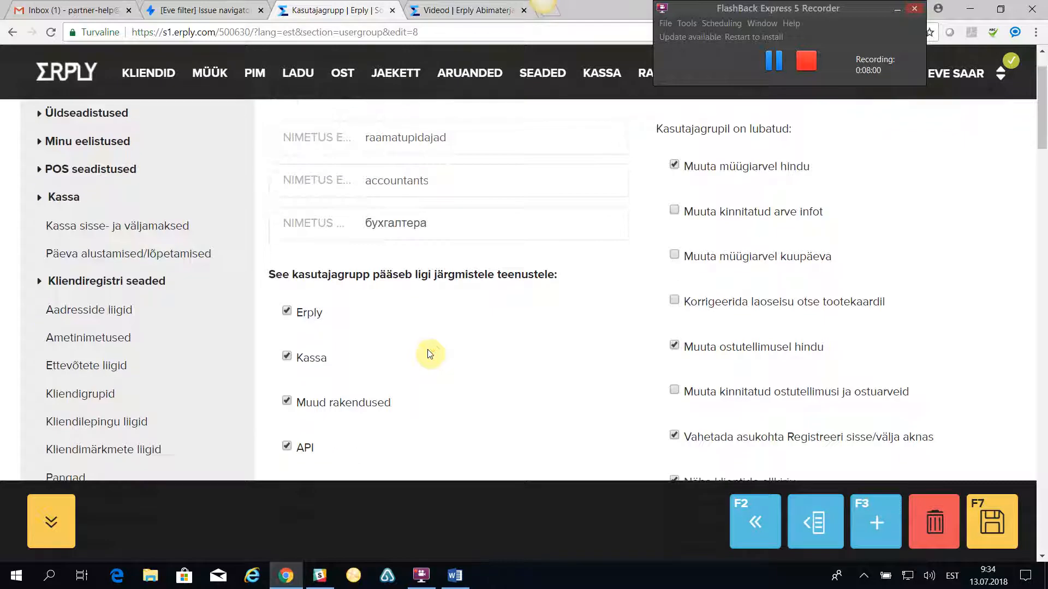
pyautogui.scroll(-1, 498, 337)
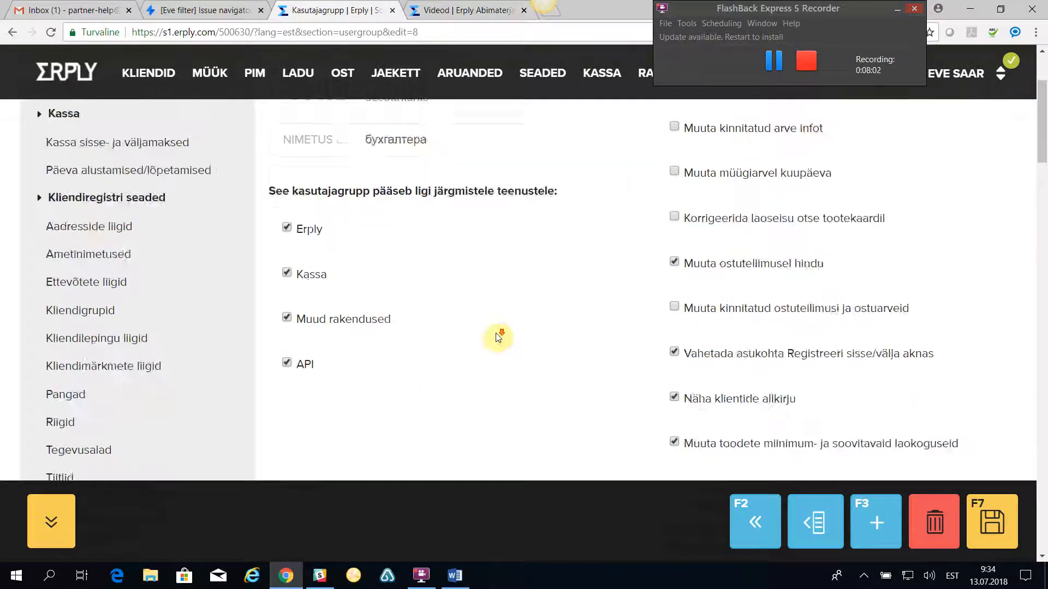
pyautogui.scroll(-10, 498, 336)
pyautogui.scroll(-3, 498, 327)
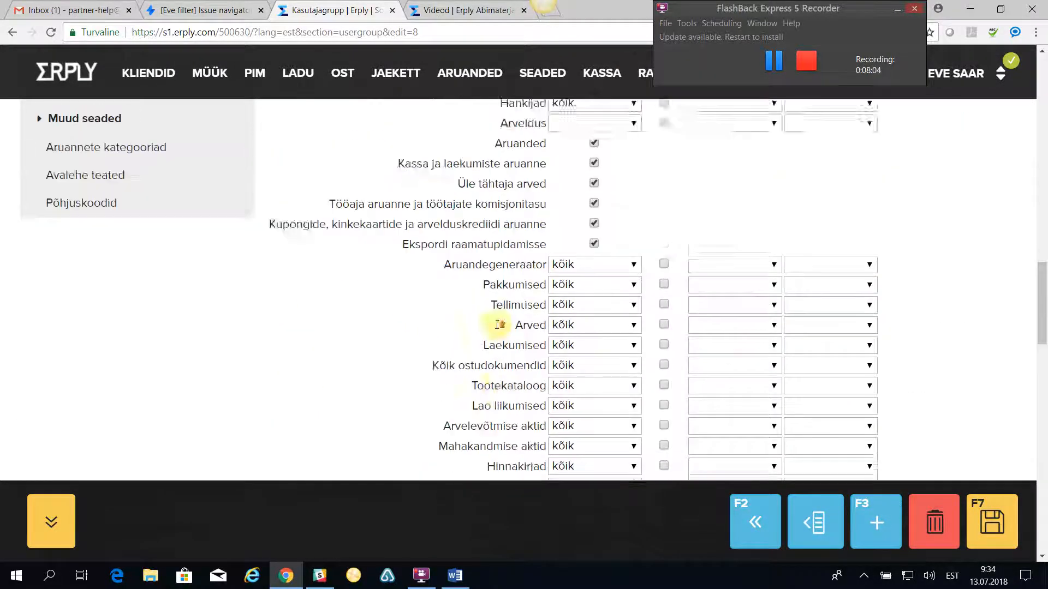
pyautogui.scroll(1, 550, 262)
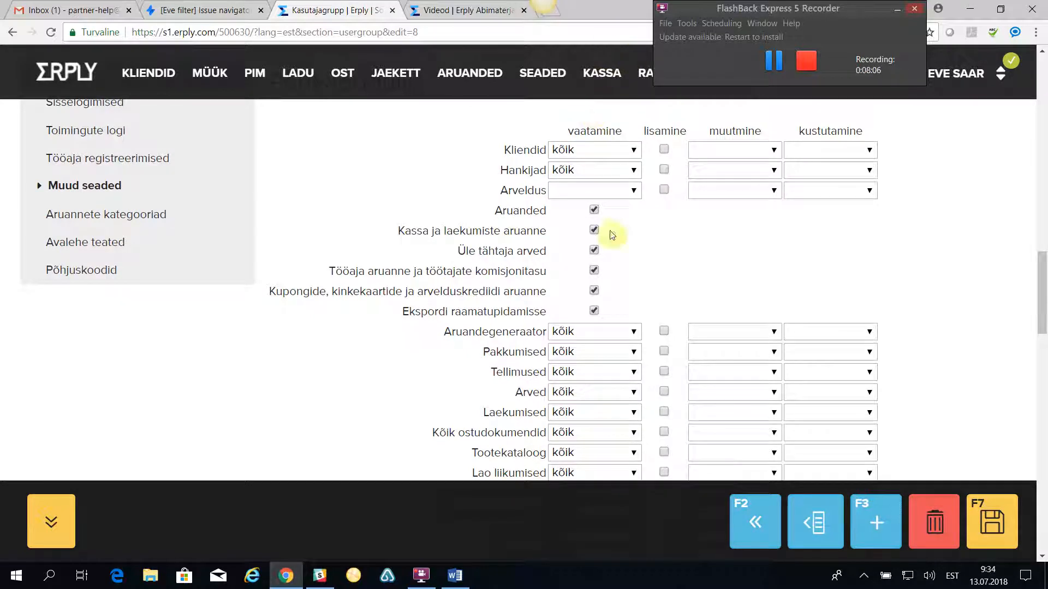
pyautogui.scroll(-6, 608, 332)
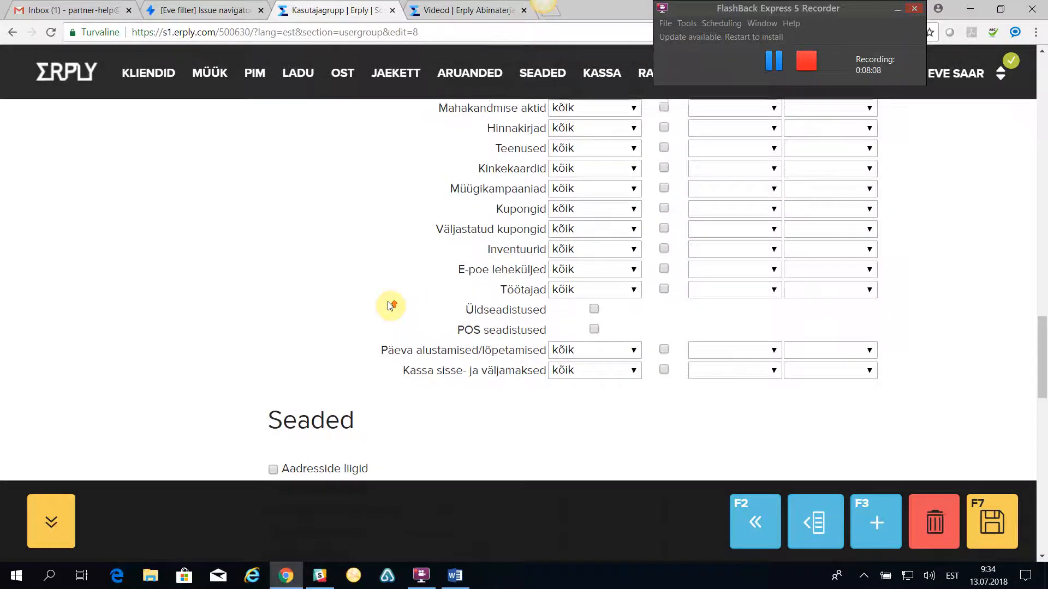
pyautogui.scroll(15, 409, 305)
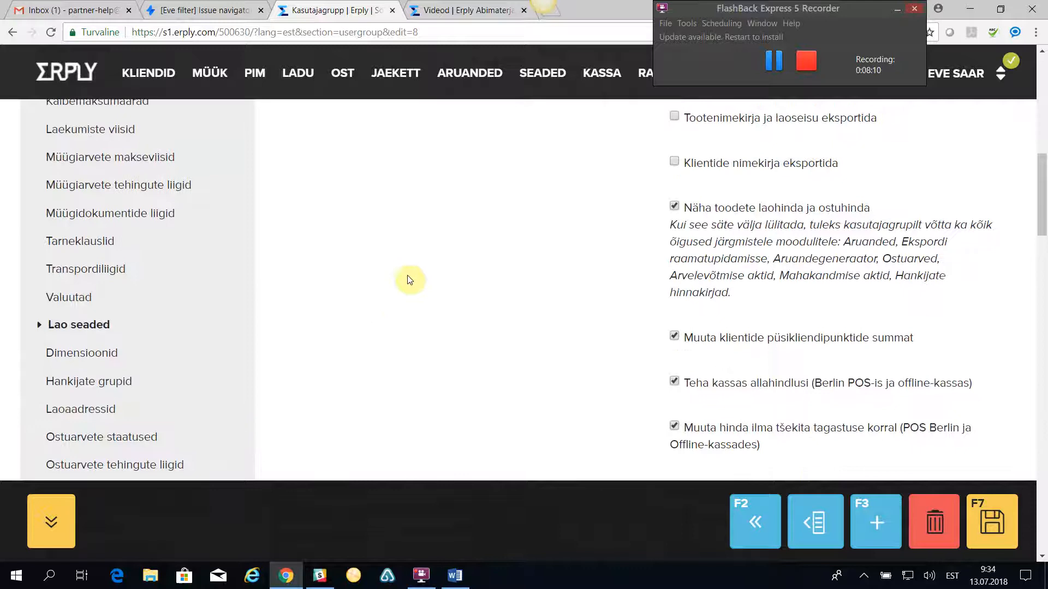
pyautogui.scroll(10, 415, 275)
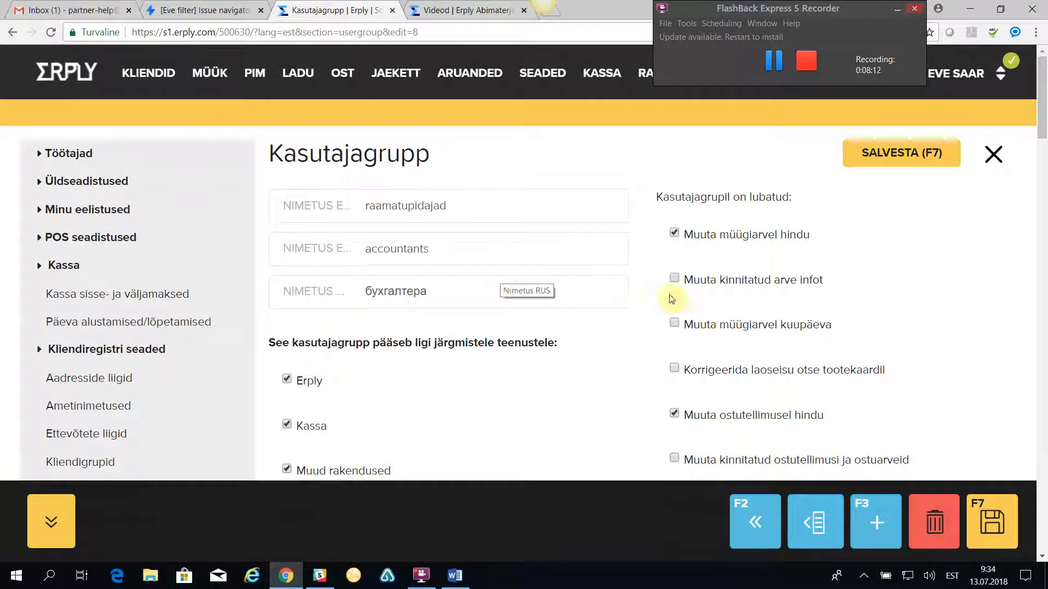
pyautogui.click(994, 157)
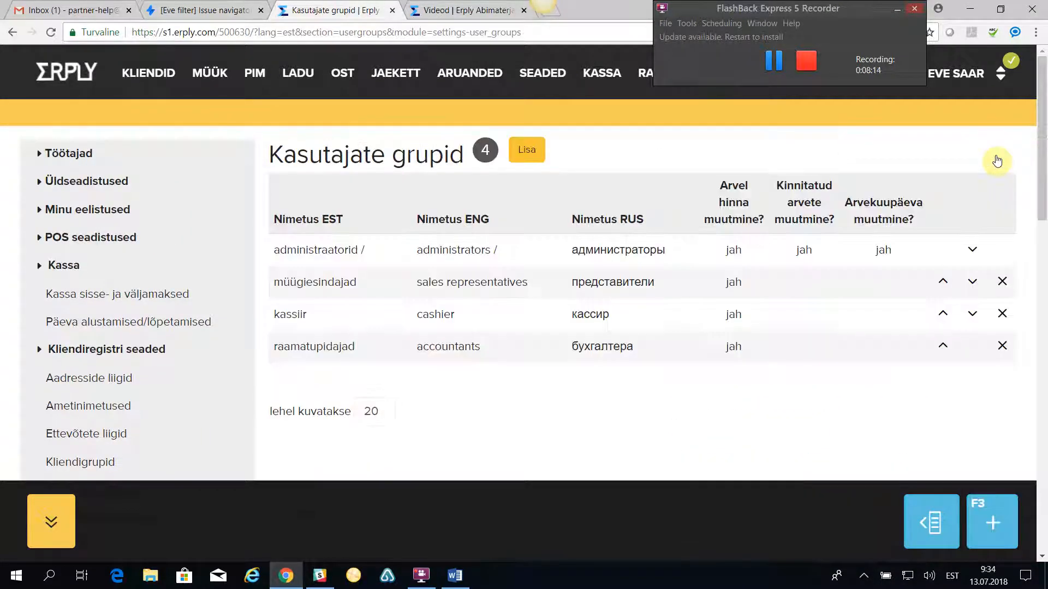
# Step: Start a new user group named lao juhataja in Estonian and stock manager in both English and Russian
pyautogui.click(528, 154)
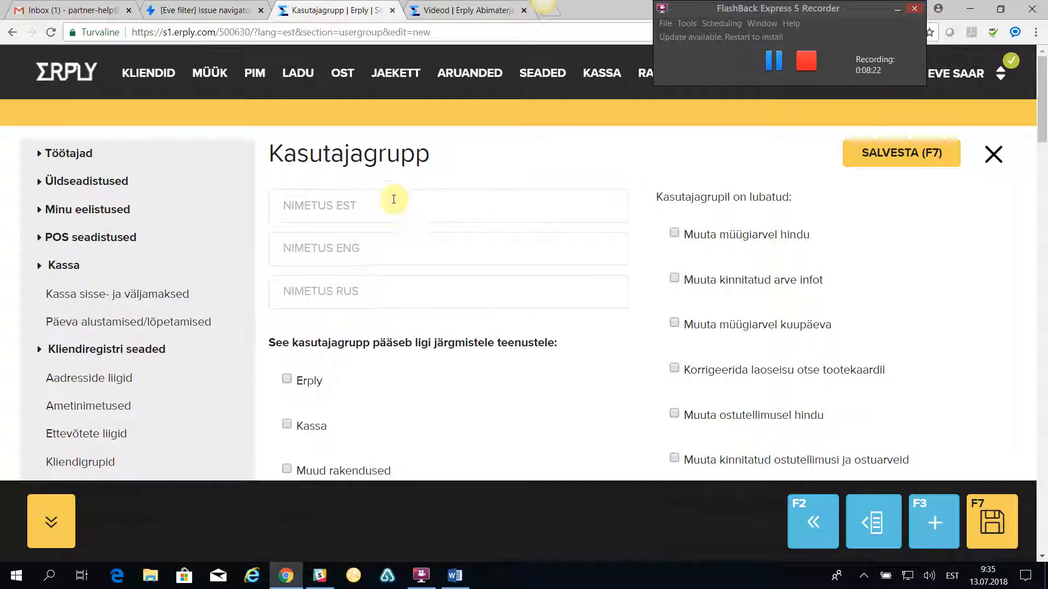
pyautogui.click(418, 204)
pyautogui.write('lao juhataja')
pyautogui.click(390, 256)
pyautogui.write('stock manager')
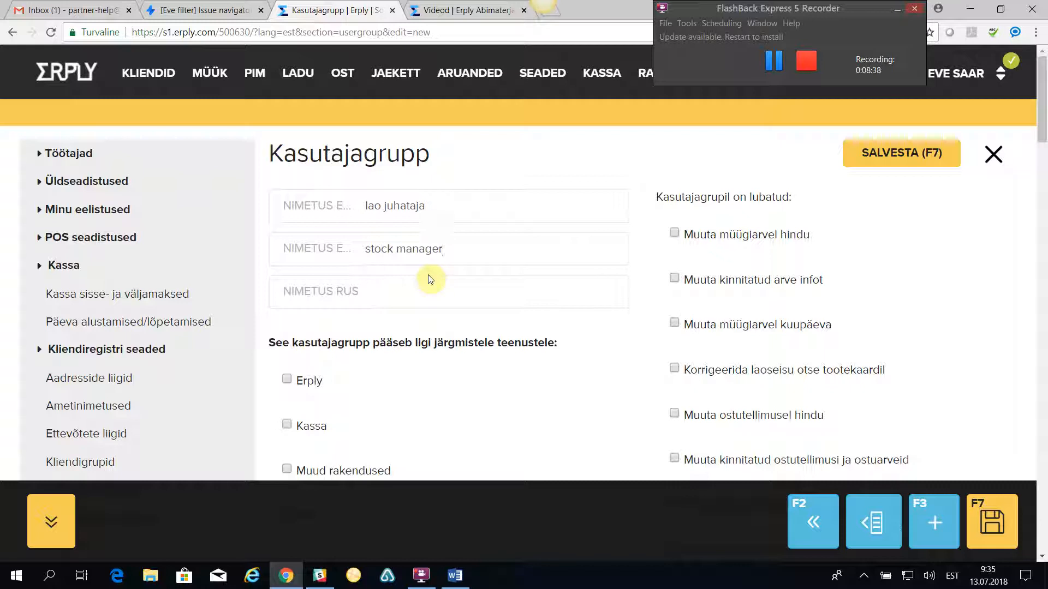
pyautogui.moveTo(450, 248); pyautogui.dragTo(386, 273)
pyautogui.hotkey('ctrl', 'c')
pyautogui.click(416, 291)
pyautogui.hotkey('ctrl', 'v')
# Step: Give the new lao juhataja group access to the Erply service
pyautogui.scroll(-3, 379, 392)
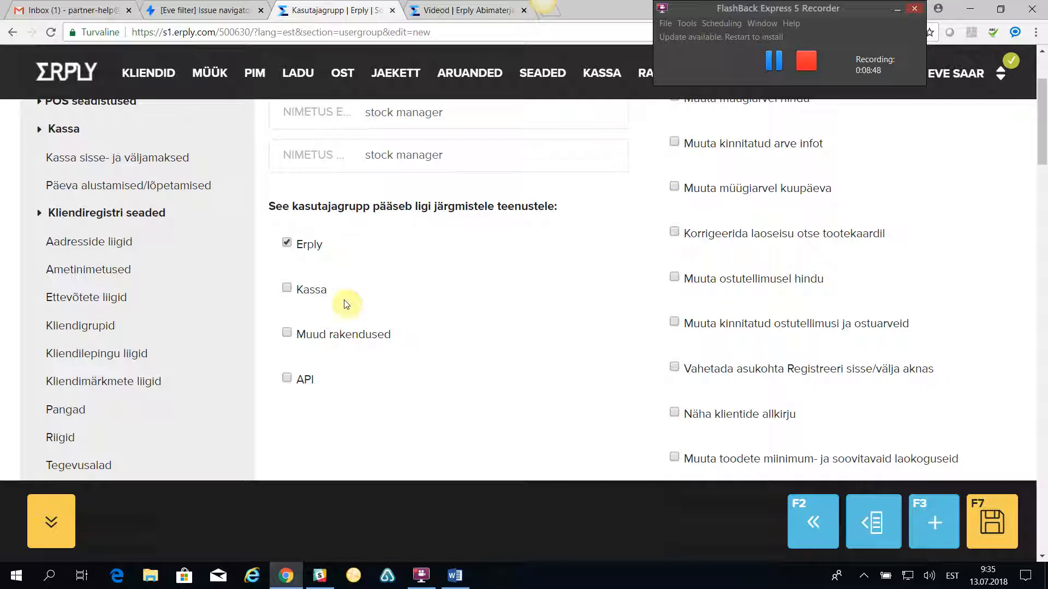
pyautogui.scroll(3, 563, 349)
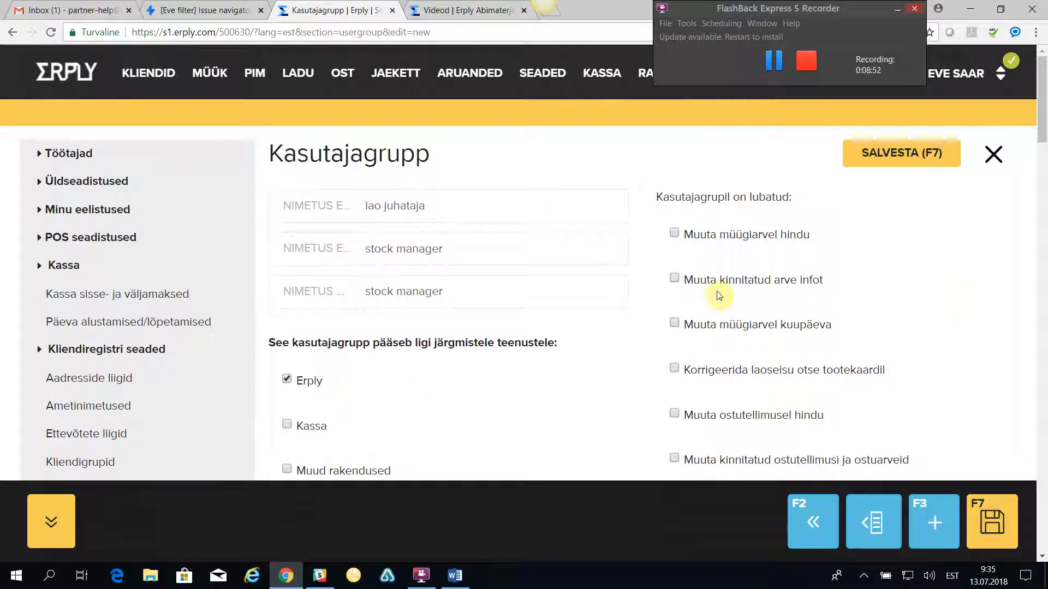
pyautogui.scroll(-1, 743, 289)
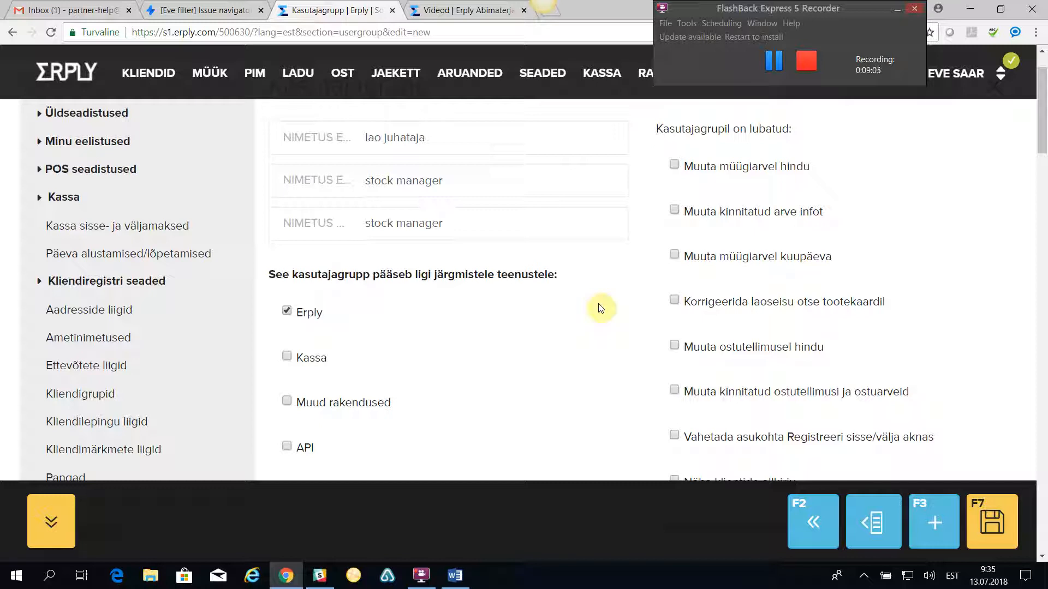
# Step: Allow the group Korrigeerida laoseisu otse tootekaardil, Muuta ostutellimusel hindu, Muuta kinnitatud ostutellimusi ja ostuarveid, and Muuta toodete miinimum- ja soovitavaid laokoguseid
pyautogui.click(675, 300)
pyautogui.scroll(-1, 590, 321)
pyautogui.click(675, 279)
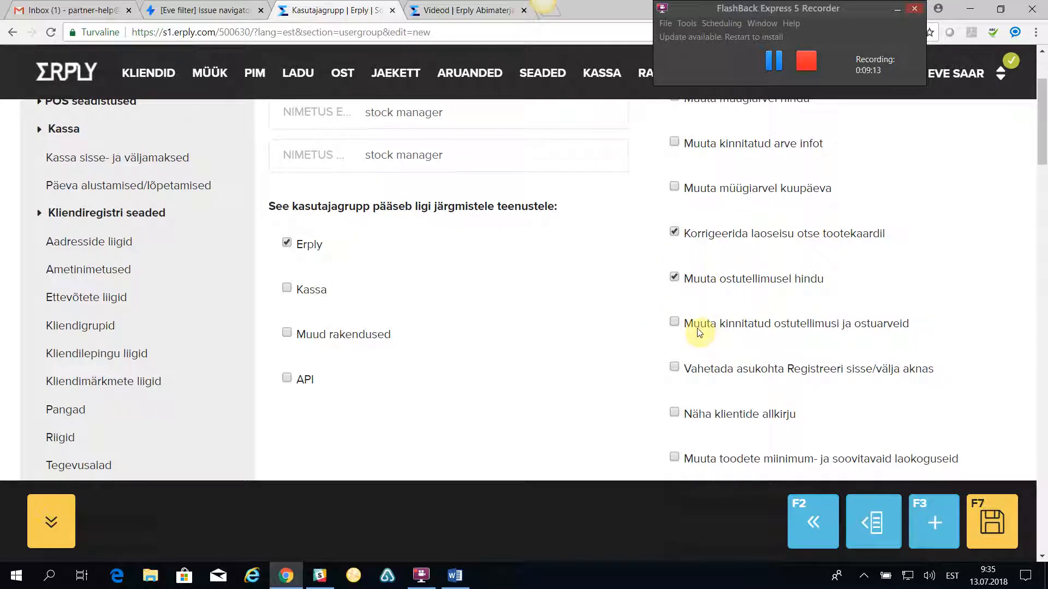
pyautogui.click(675, 323)
pyautogui.scroll(-3, 569, 356)
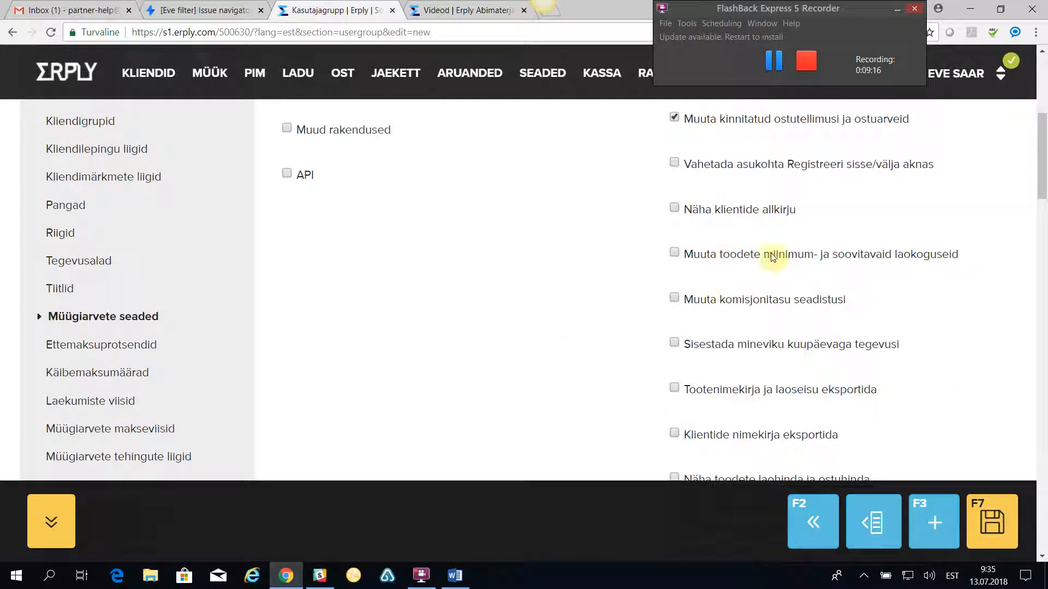
pyautogui.click(675, 253)
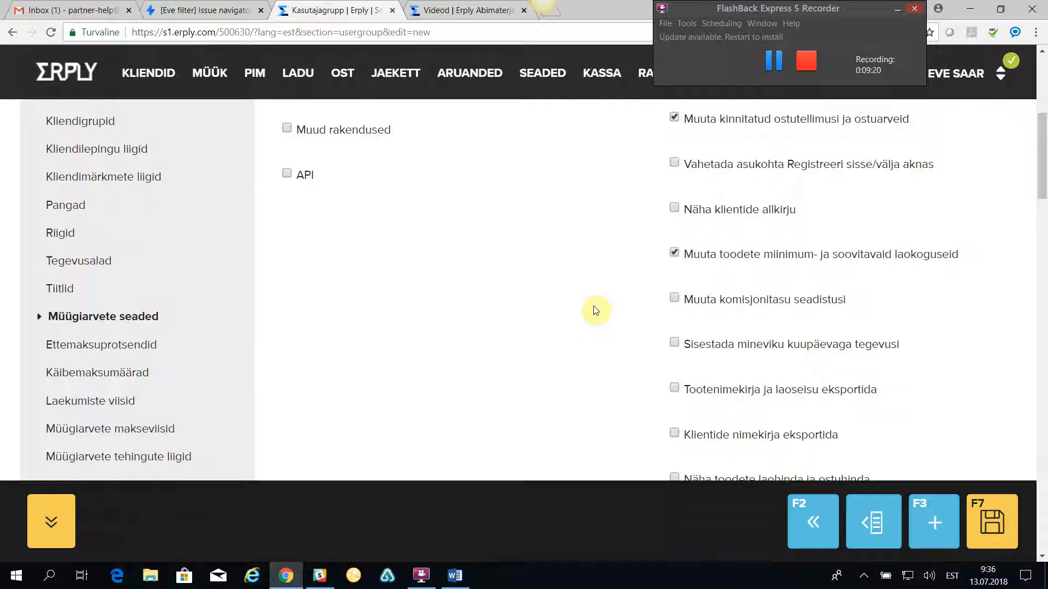
# Step: Allow the lao juhataja group to see product warehouse and purchase prices with Näha toodete laohinda ja ostuhinda
pyautogui.scroll(-1, 595, 309)
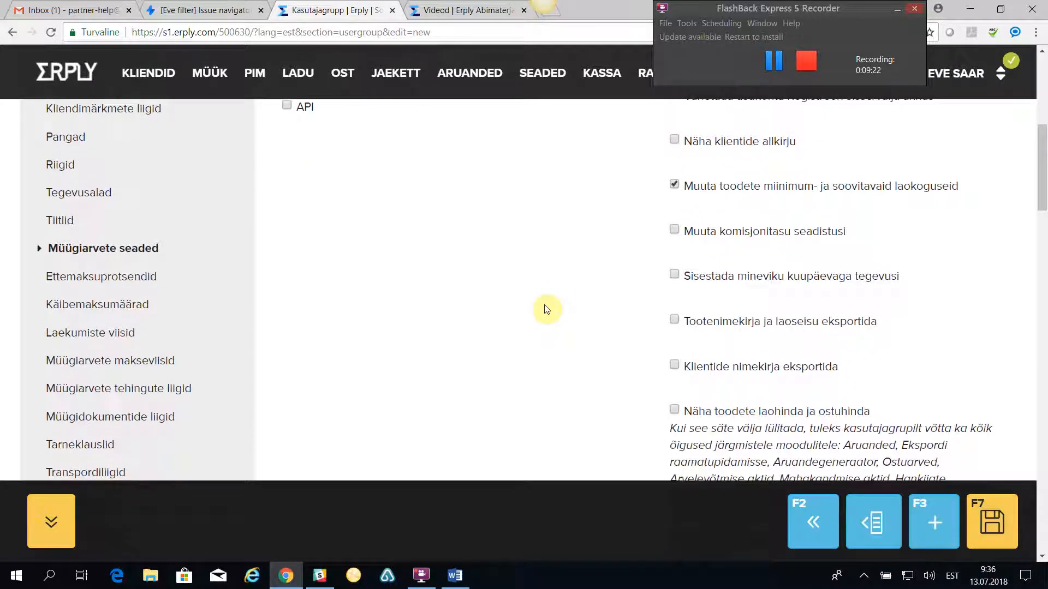
pyautogui.scroll(-2, 547, 310)
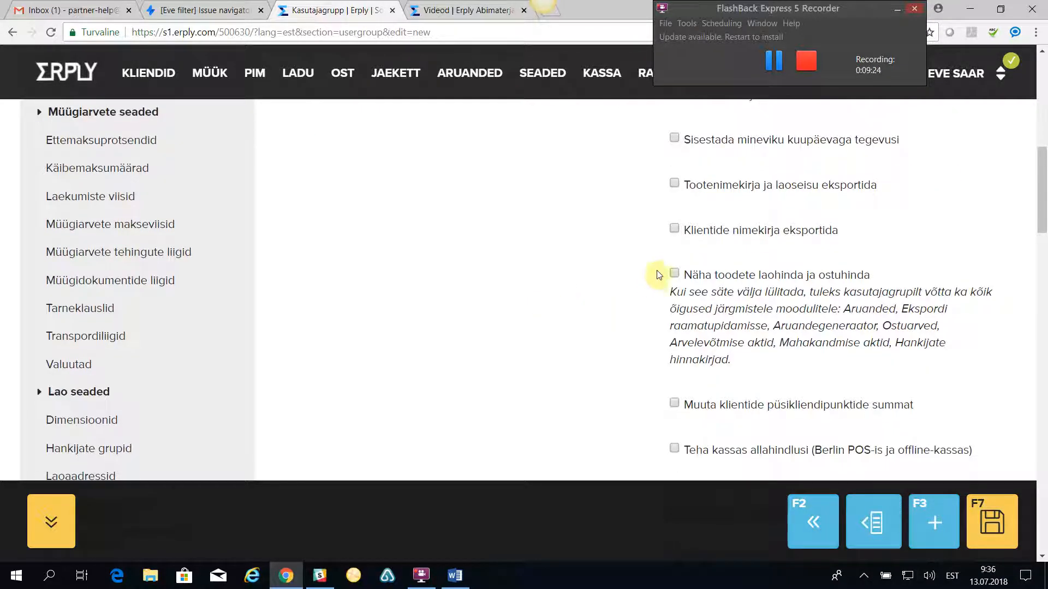
pyautogui.click(675, 274)
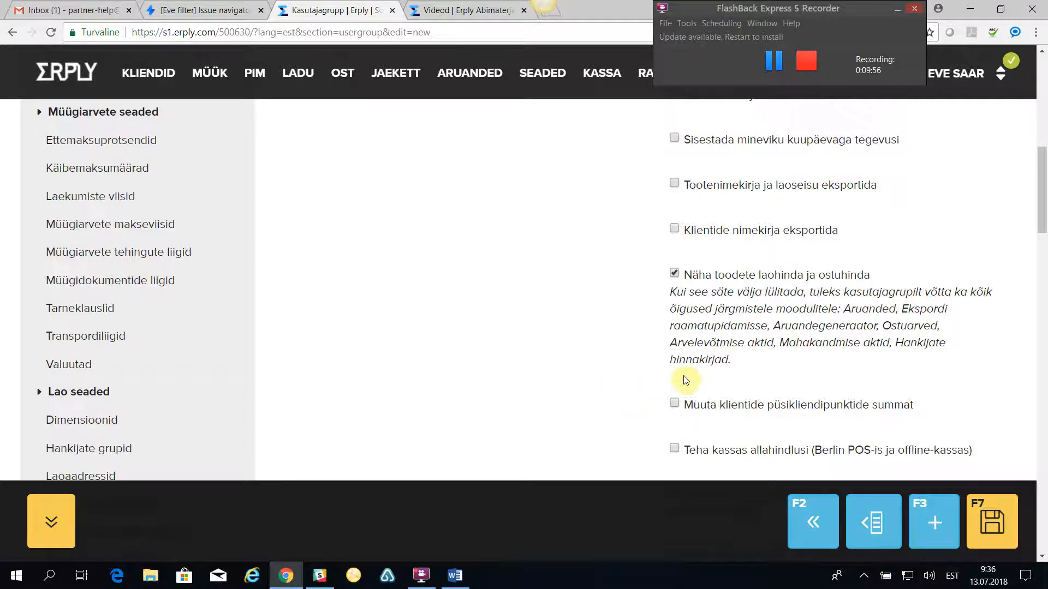
pyautogui.scroll(-6, 611, 382)
pyautogui.scroll(-3, 588, 377)
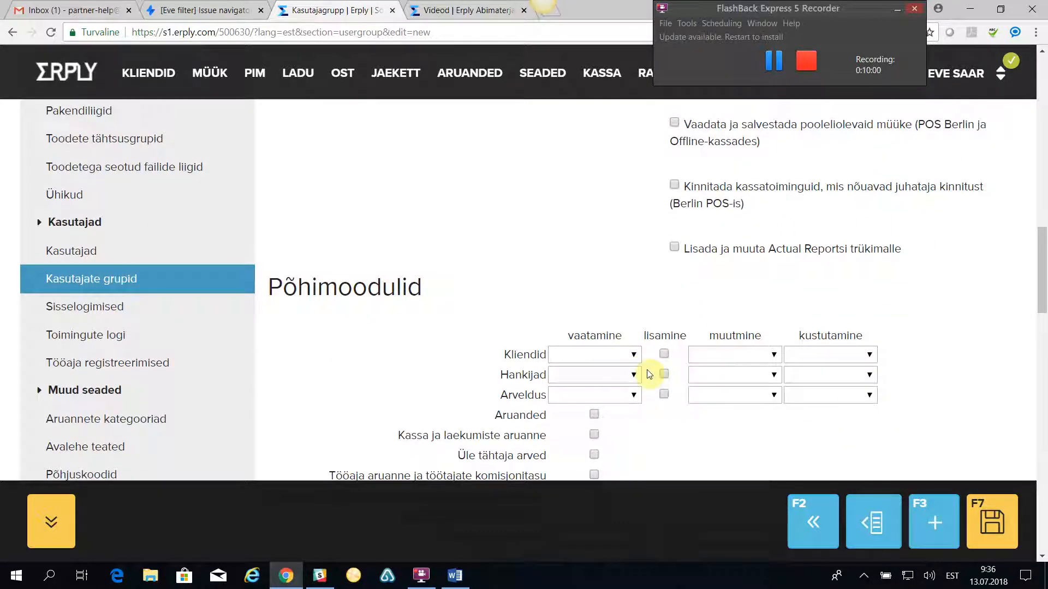
# Step: Grant the group rights for Hankijad: viewing set to kõik, adding allowed, and editing set to kõik
pyautogui.click(632, 374)
pyautogui.click(595, 435)
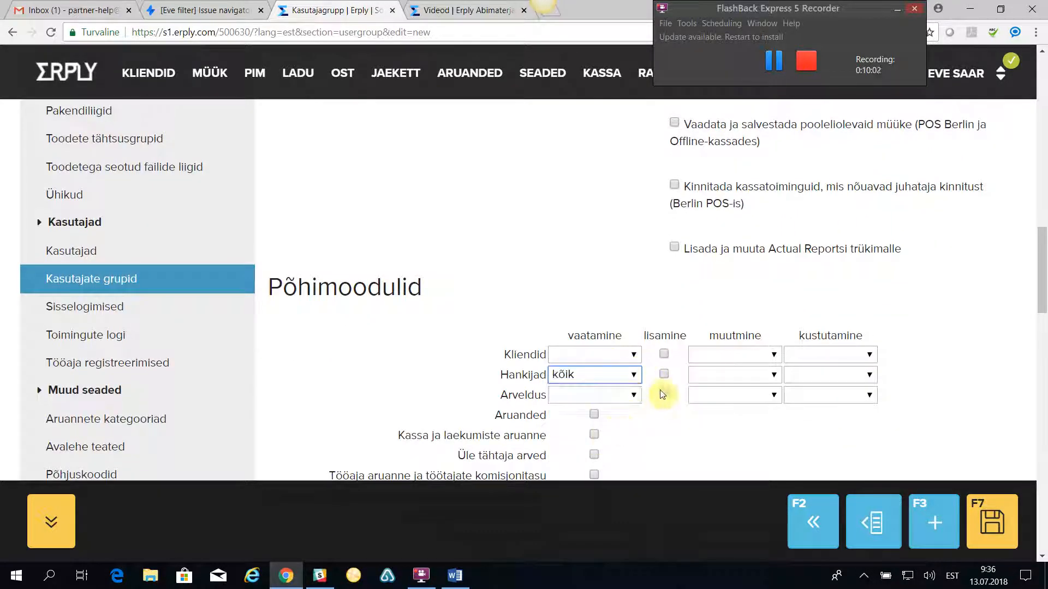
pyautogui.click(664, 374)
pyautogui.click(732, 378)
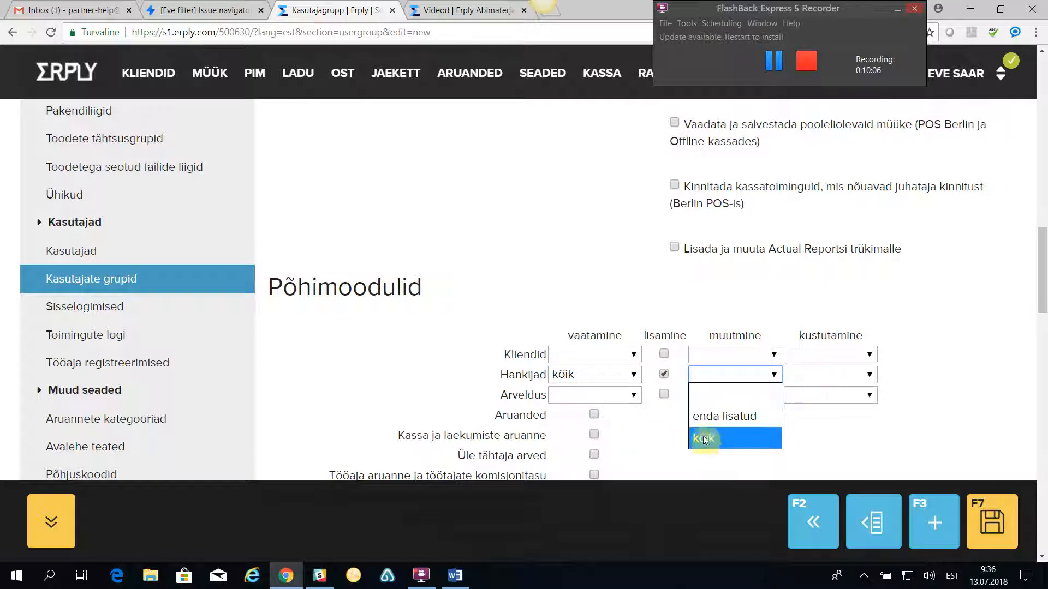
pyautogui.click(704, 439)
# Step: Allow viewing of Aruanded, and grant Aruandegeneraator viewing of kõik, adding, and editing of kõik
pyautogui.scroll(-1, 573, 383)
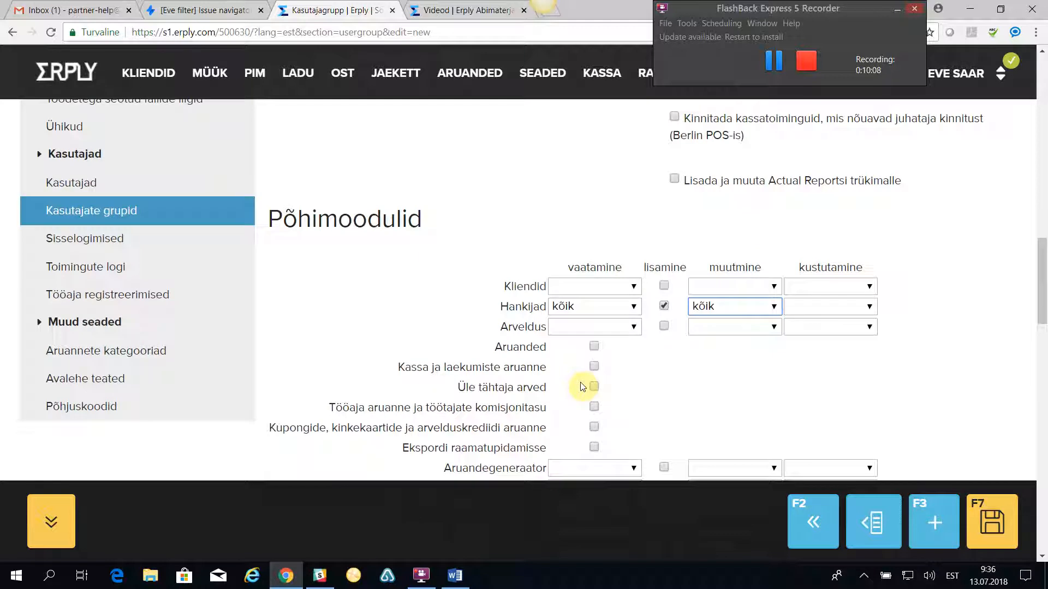
pyautogui.scroll(-1, 582, 386)
pyautogui.click(594, 279)
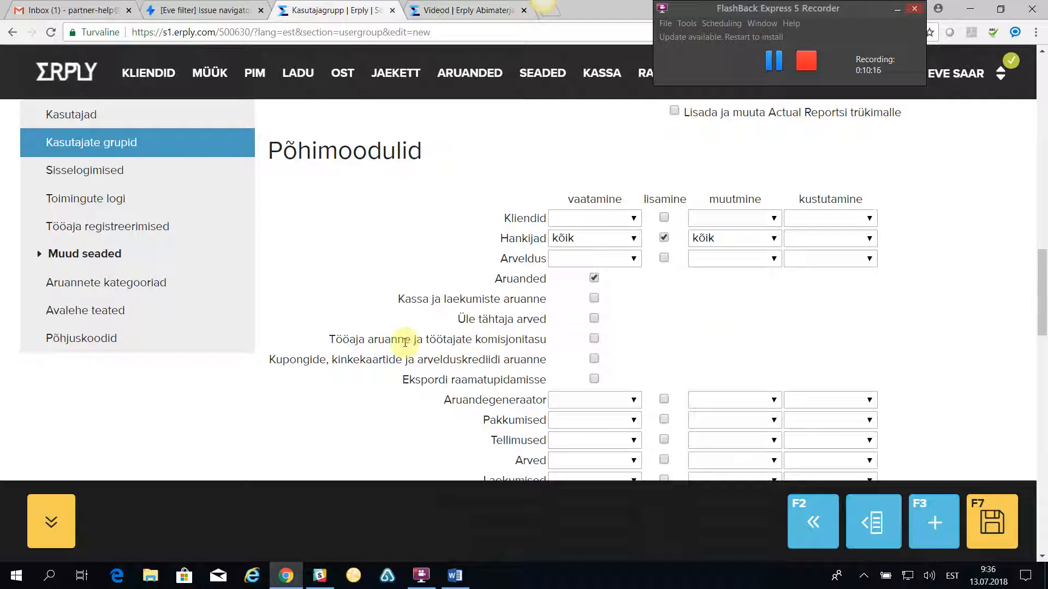
pyautogui.scroll(-3, 410, 341)
pyautogui.click(633, 264)
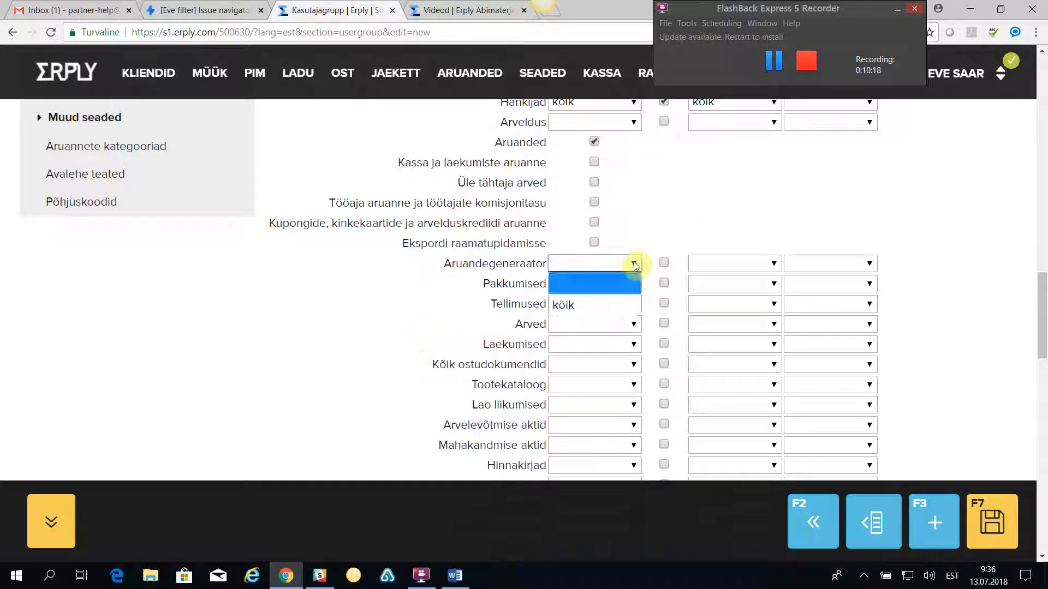
pyautogui.click(596, 301)
pyautogui.click(664, 263)
pyautogui.click(726, 264)
pyautogui.click(723, 305)
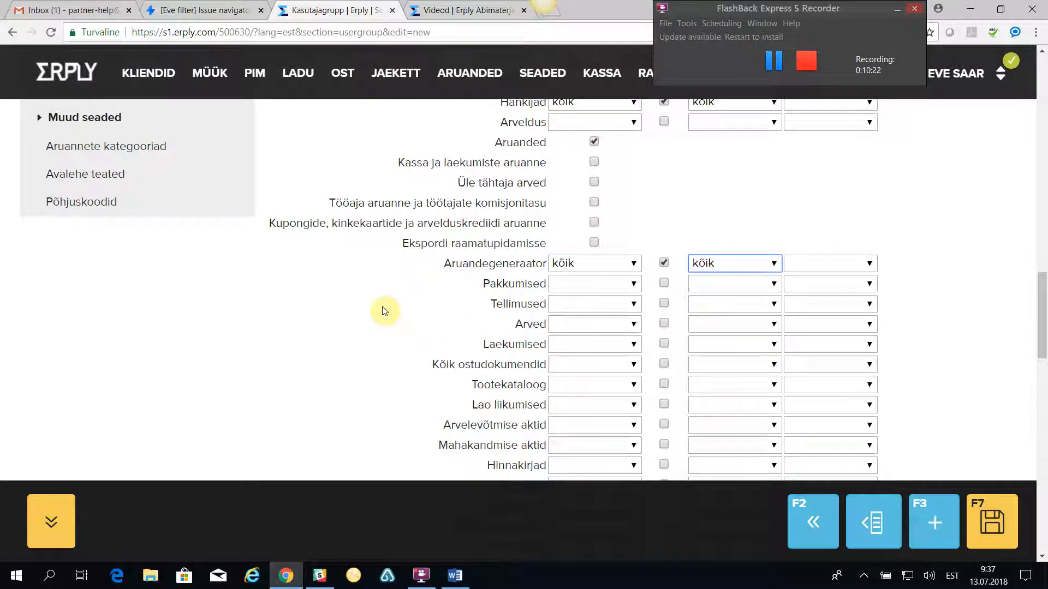
# Step: Grant the group rights for Kõik ostudokumendid: viewing kõik, adding allowed, and editing kõik
pyautogui.scroll(-2, 383, 310)
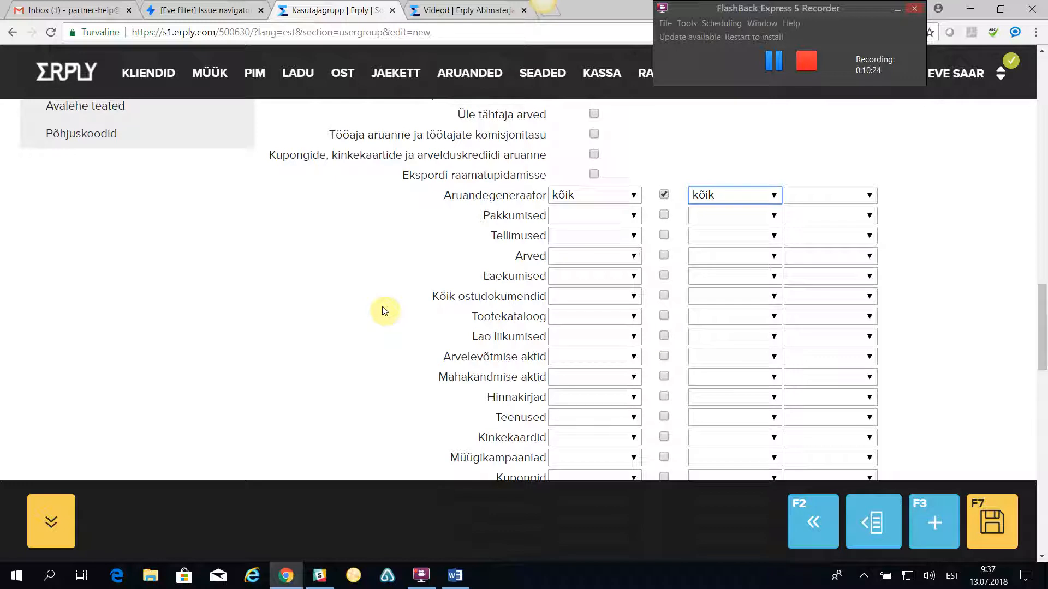
pyautogui.click(633, 298)
pyautogui.click(594, 354)
pyautogui.click(665, 296)
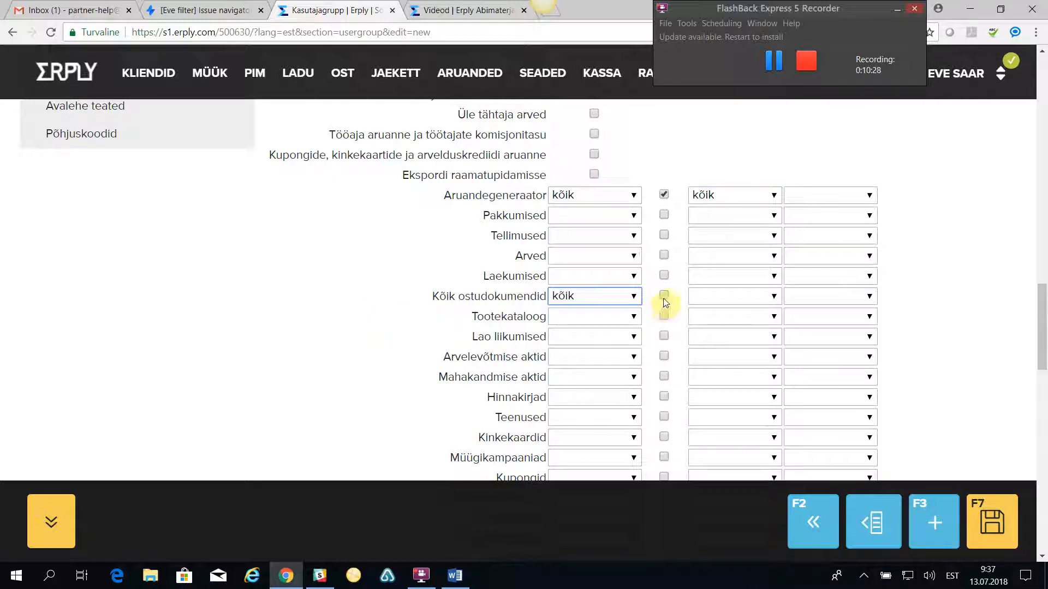
pyautogui.click(718, 297)
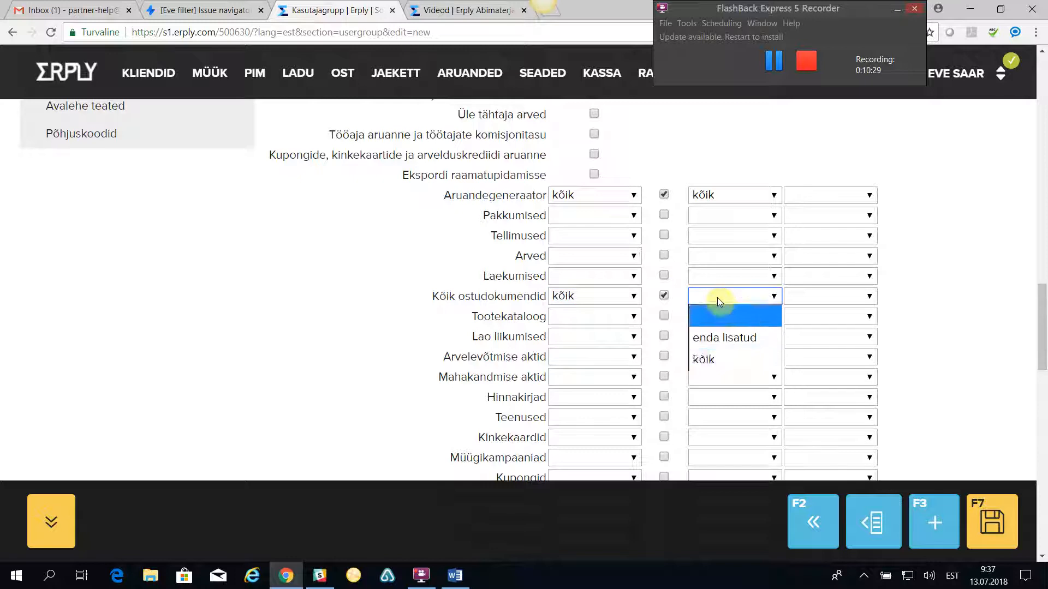
pyautogui.click(713, 359)
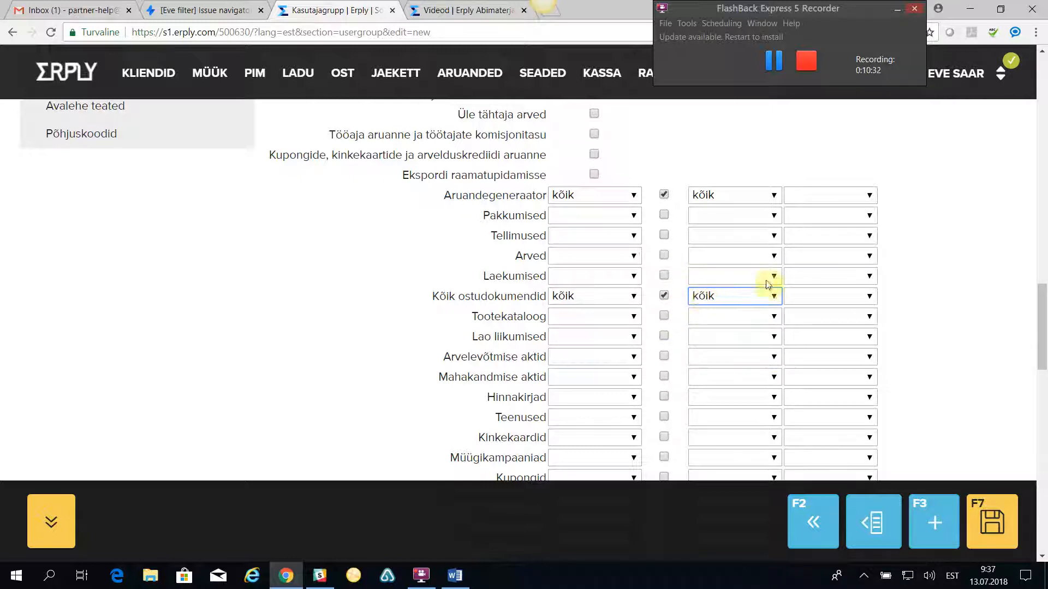
# Step: Grant the group rights for Tootekataloog: viewing kõik, adding allowed, and editing kõik
pyautogui.click(628, 316)
pyautogui.click(607, 378)
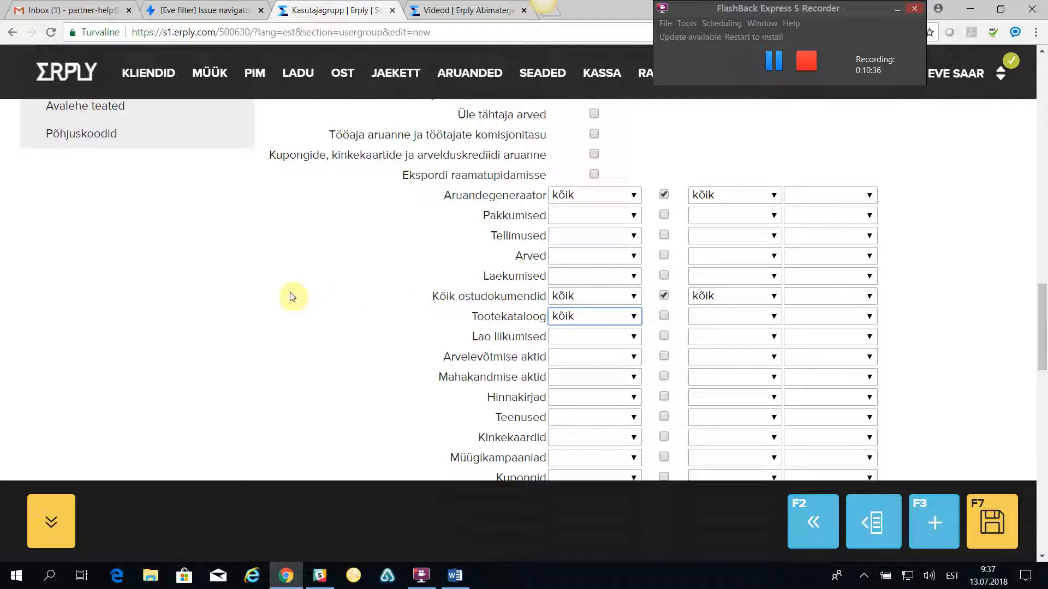
pyautogui.click(664, 318)
pyautogui.click(731, 318)
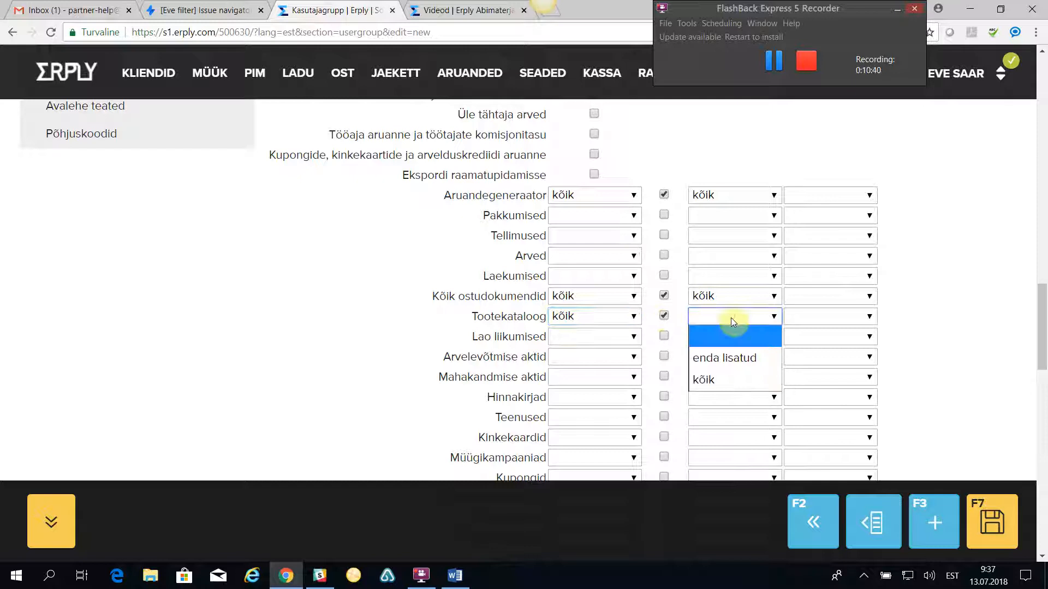
pyautogui.click(720, 379)
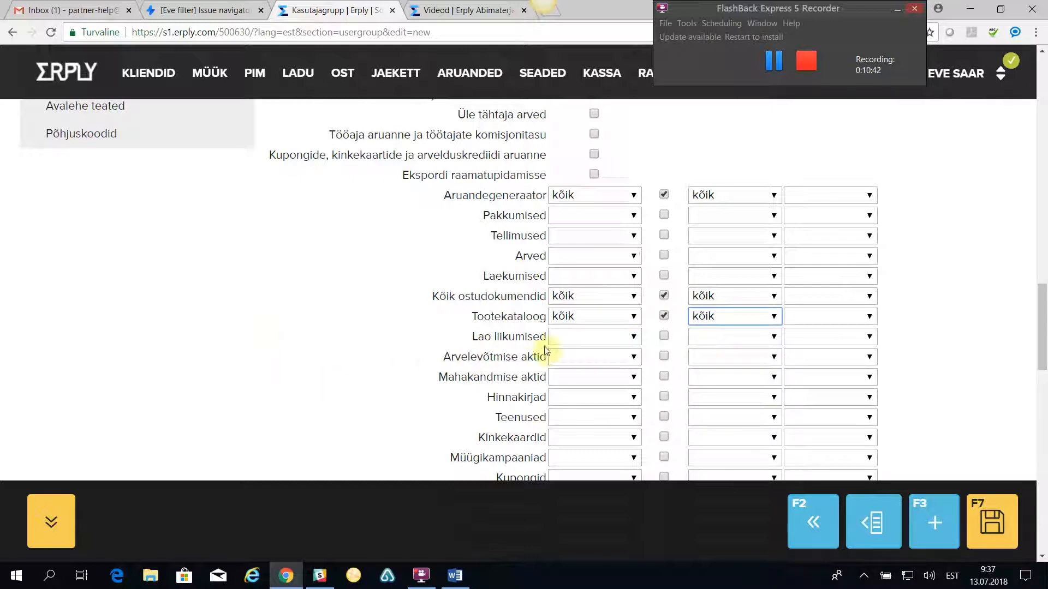
# Step: Grant the group rights for Lao liikumised: viewing kõik, adding allowed, and editing kõik
pyautogui.click(635, 338)
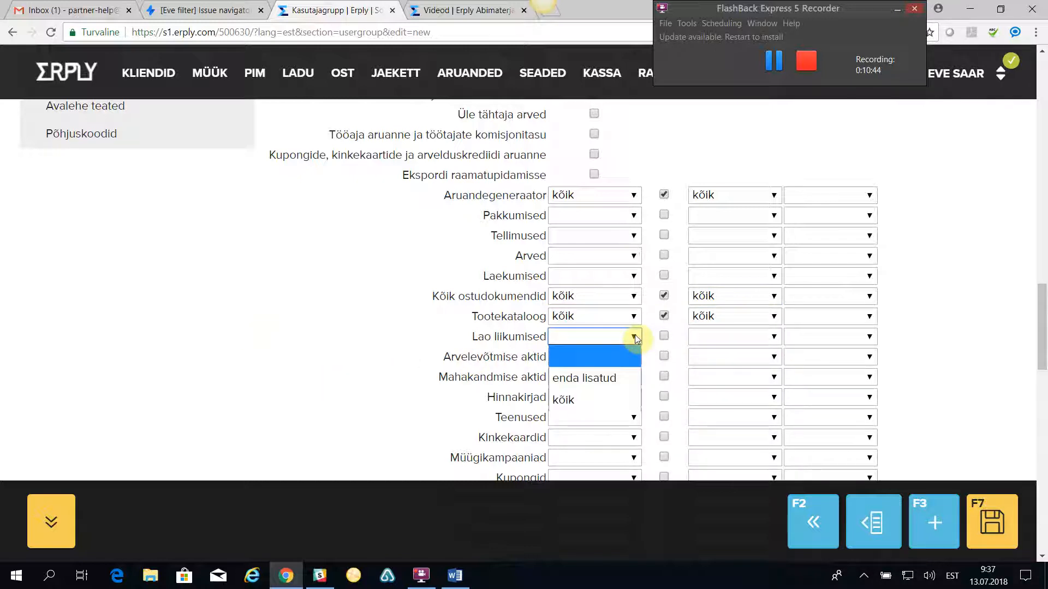
pyautogui.click(580, 408)
pyautogui.click(664, 336)
pyautogui.click(731, 337)
pyautogui.click(710, 398)
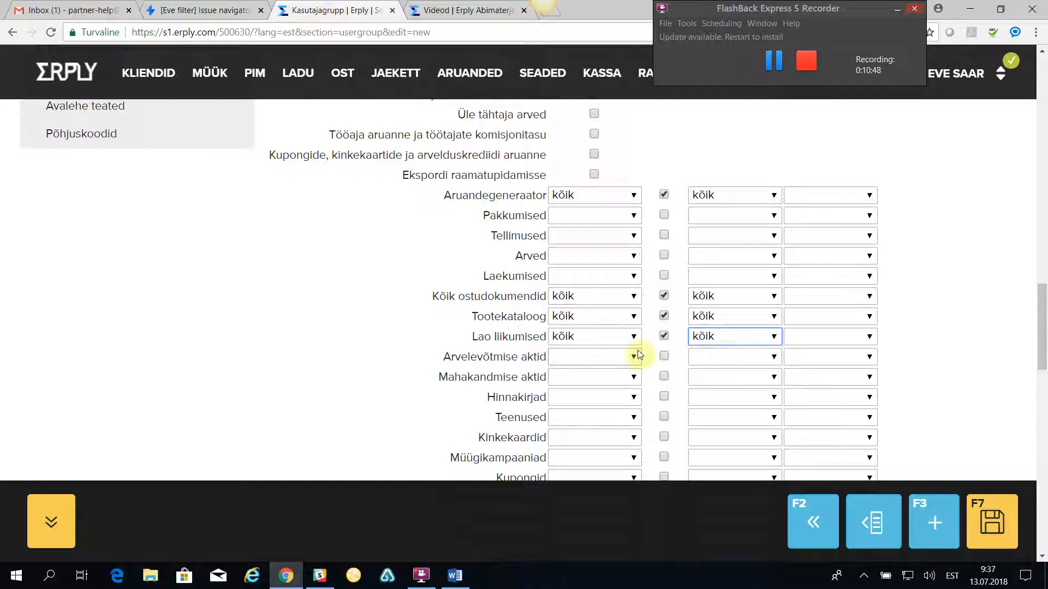
# Step: Grant the group rights for Arvelevõtmise aktid: viewing kõik, adding allowed, and editing kõik
pyautogui.click(633, 356)
pyautogui.click(600, 422)
pyautogui.click(664, 356)
pyautogui.click(726, 358)
pyautogui.click(725, 400)
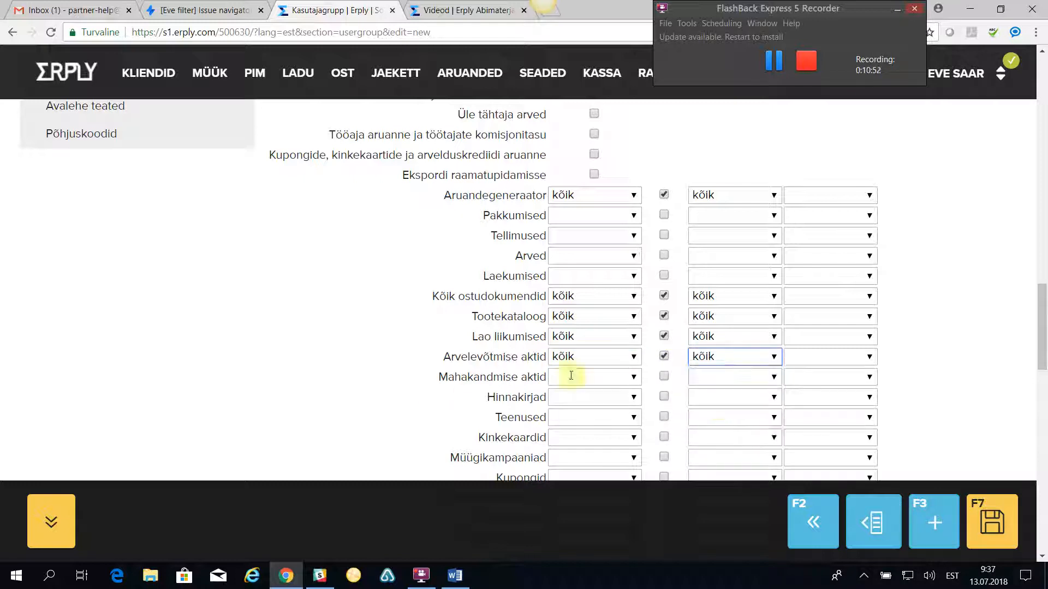
# Step: Grant the group rights for Mahakandmise aktid: viewing kõik, adding allowed, and editing kõik
pyautogui.click(633, 377)
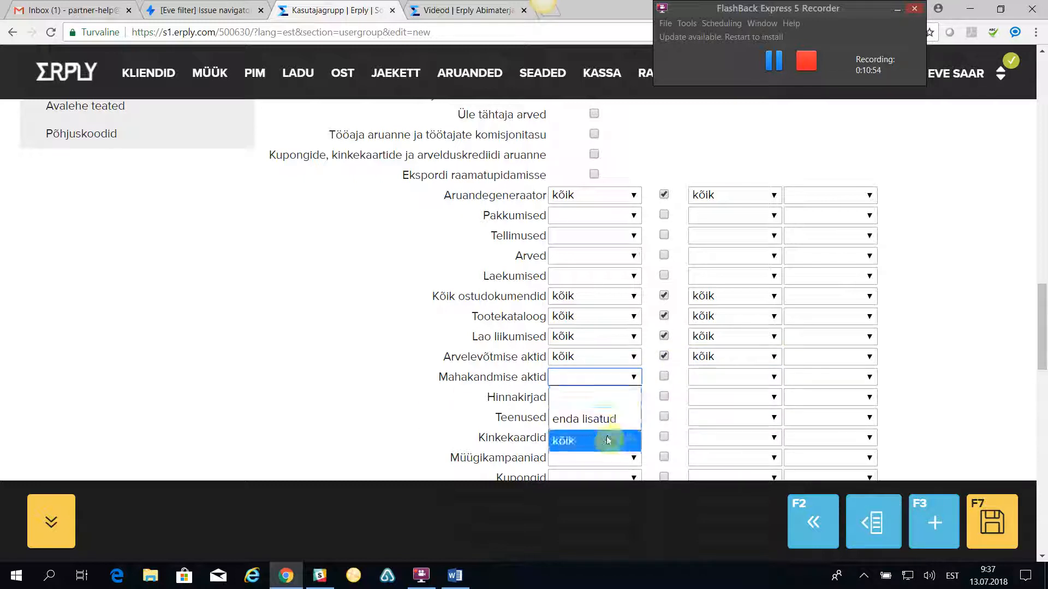
pyautogui.click(612, 437)
pyautogui.click(664, 376)
pyautogui.click(710, 378)
pyautogui.click(704, 437)
# Step: Grant the group rights for Inventuurid: viewing kõik, adding allowed, and editing kõik
pyautogui.scroll(-1, 422, 383)
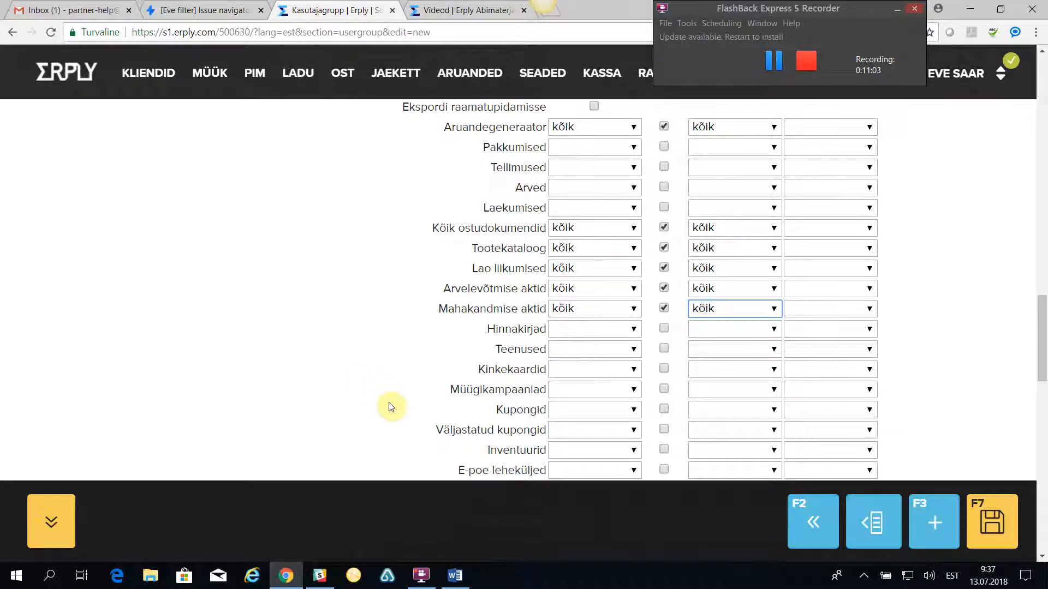
pyautogui.scroll(-1, 393, 393)
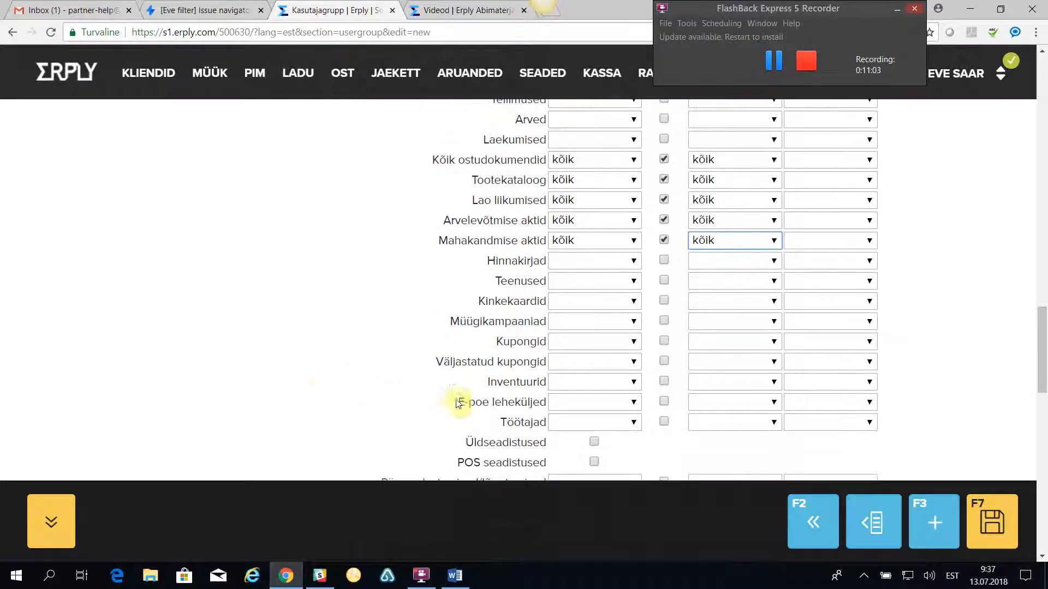
pyautogui.click(632, 382)
pyautogui.click(580, 446)
pyautogui.click(664, 381)
pyautogui.click(697, 382)
pyautogui.click(710, 451)
# Step: Save the lao juhataja user group and close it to return to the list of user groups
pyautogui.scroll(-2, 402, 424)
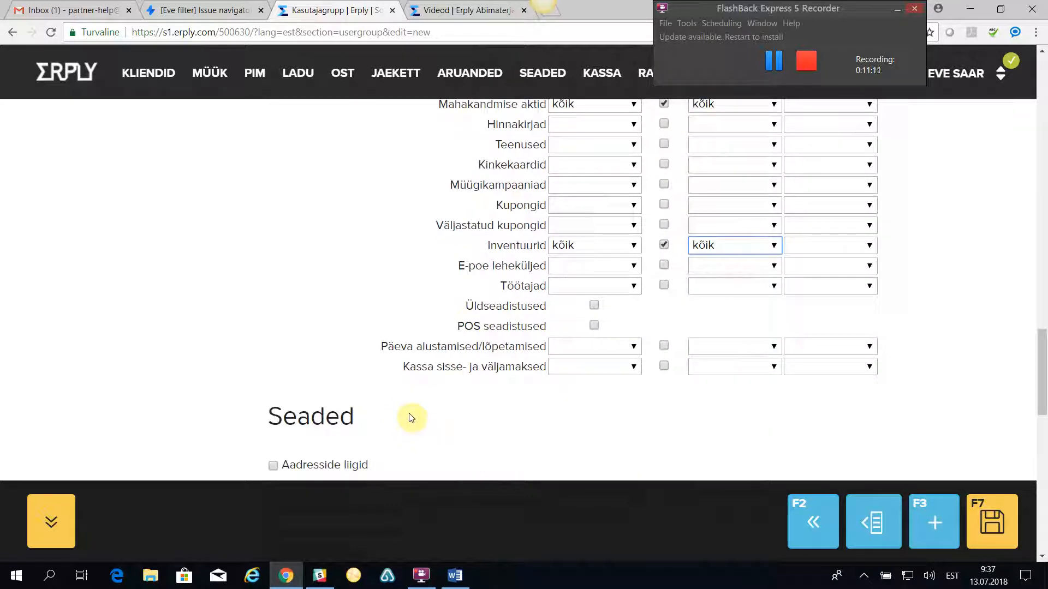
pyautogui.scroll(10, 1010, 169)
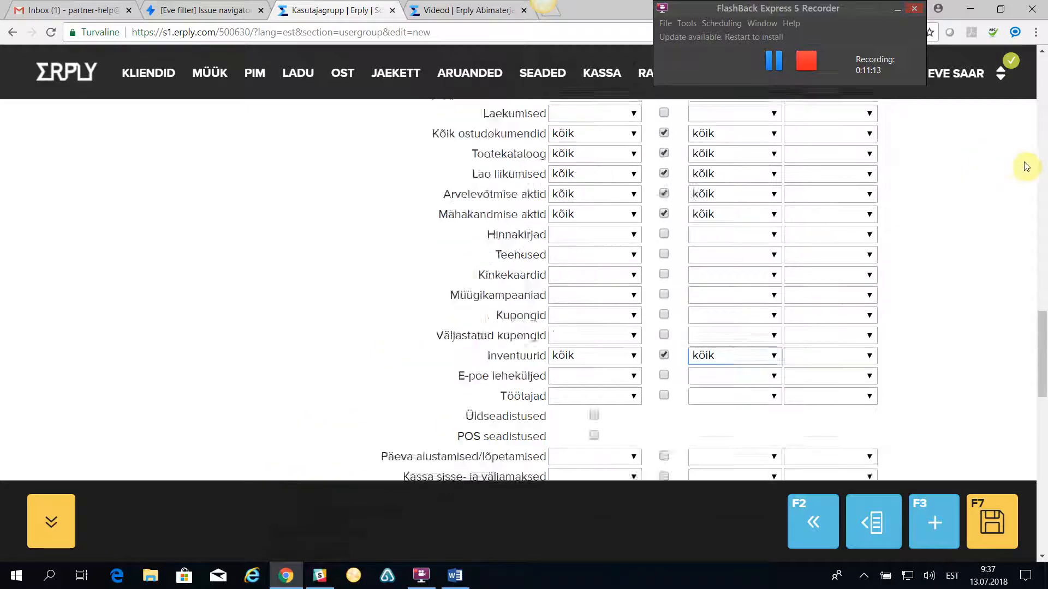
pyautogui.scroll(10, 1013, 182)
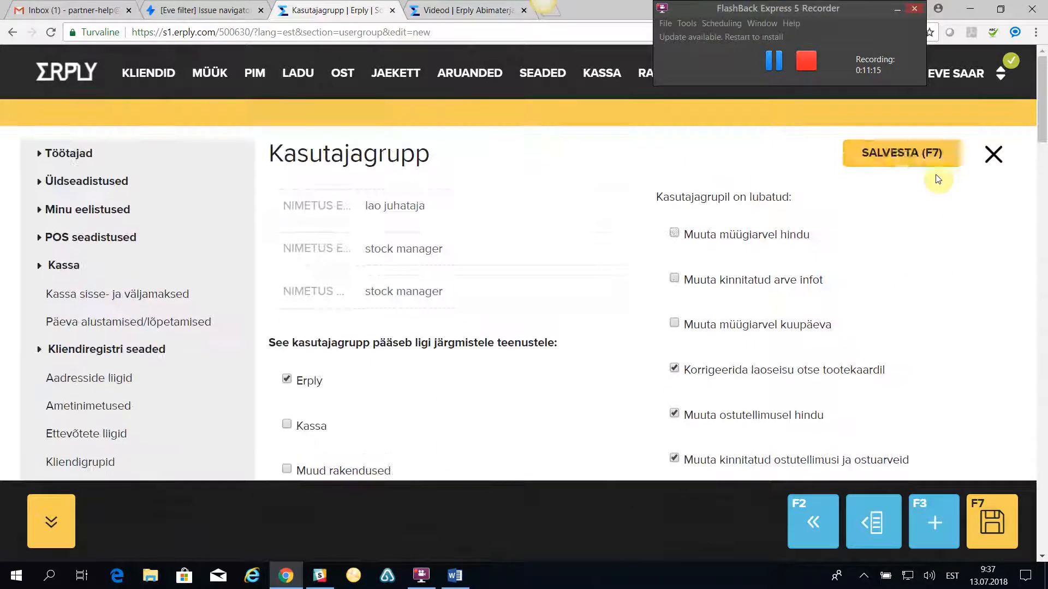
pyautogui.click(899, 154)
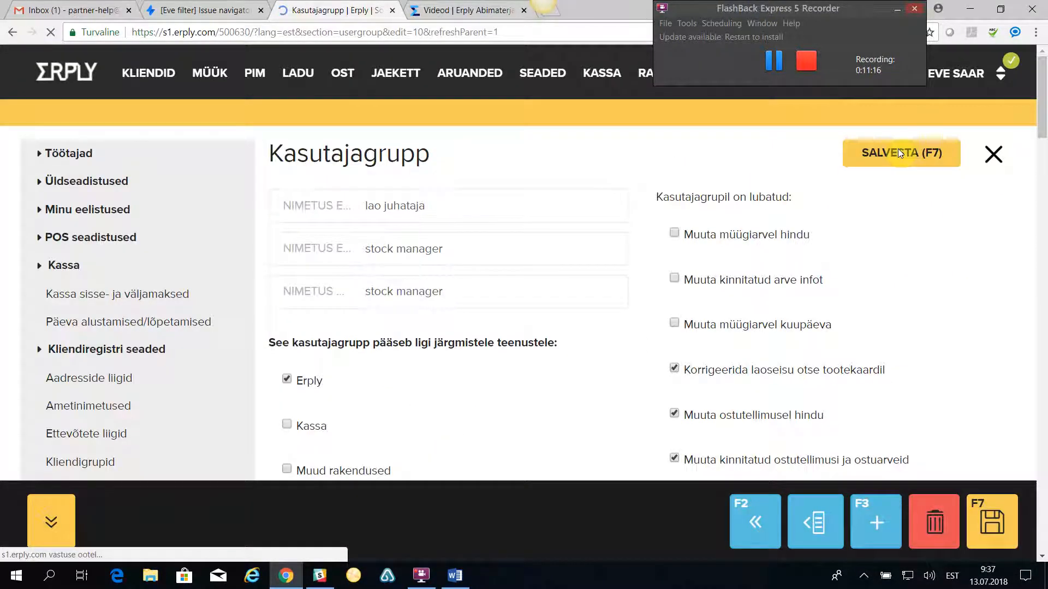
pyautogui.click(992, 158)
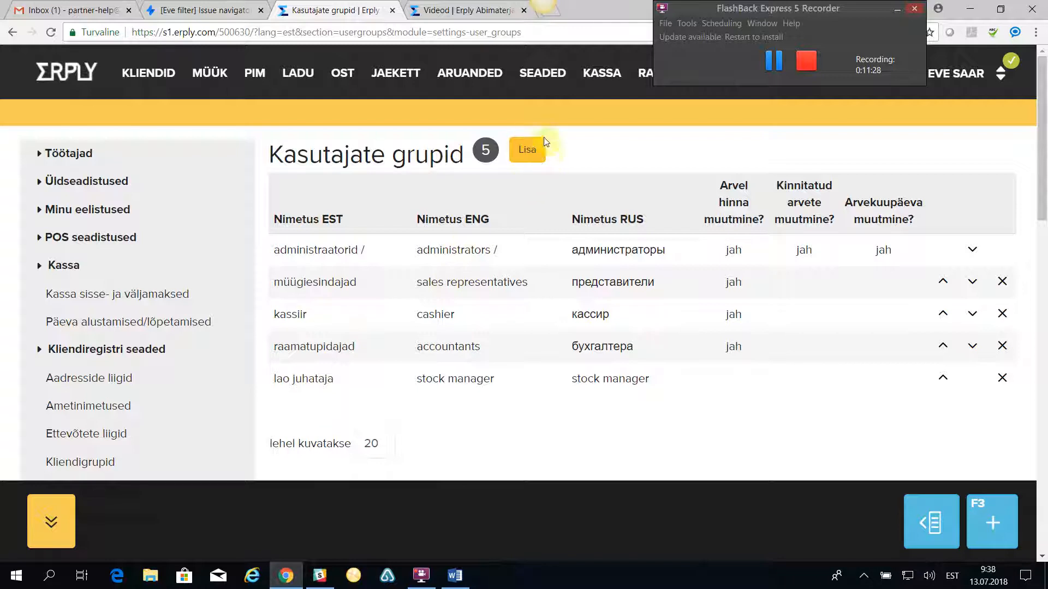
# Step: Add a new employee under Töötajad with a first name and surname, and save the employee card
pyautogui.moveTo(542, 71)
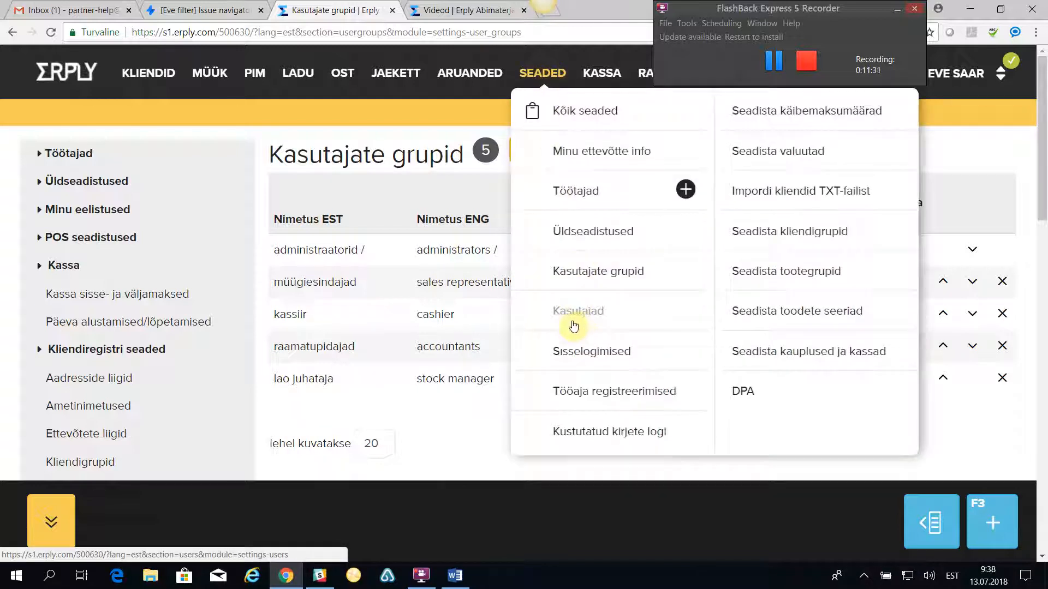
pyautogui.click(580, 194)
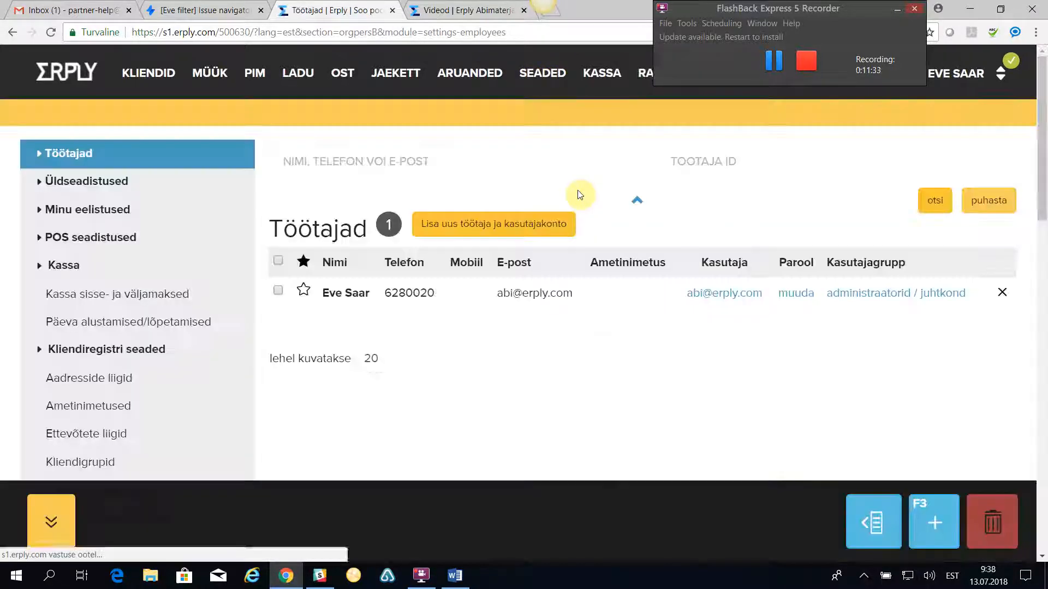
pyautogui.click(507, 223)
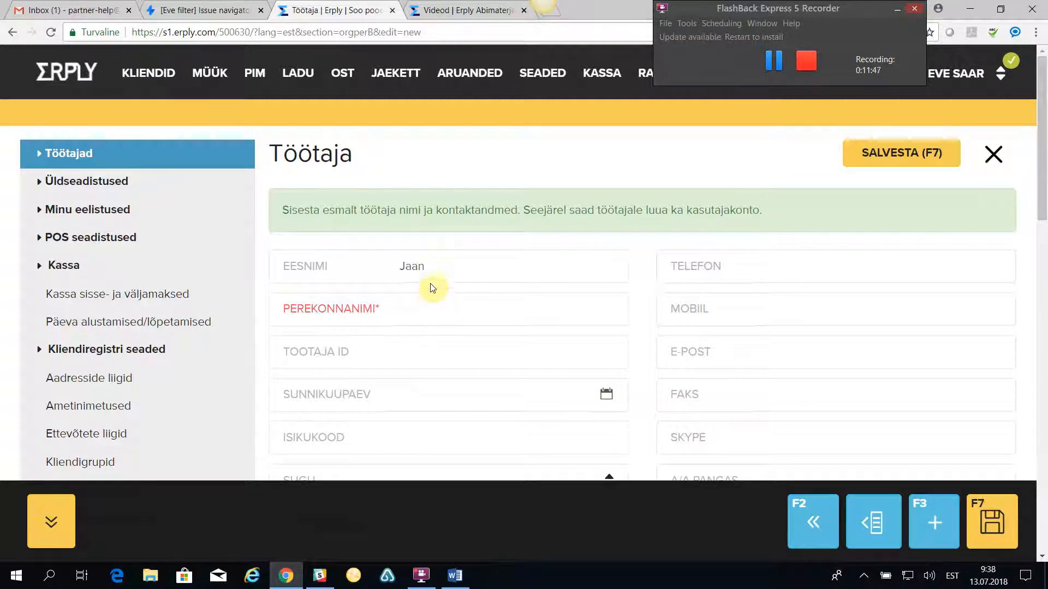
pyautogui.click(432, 302)
pyautogui.write('Tatikas')
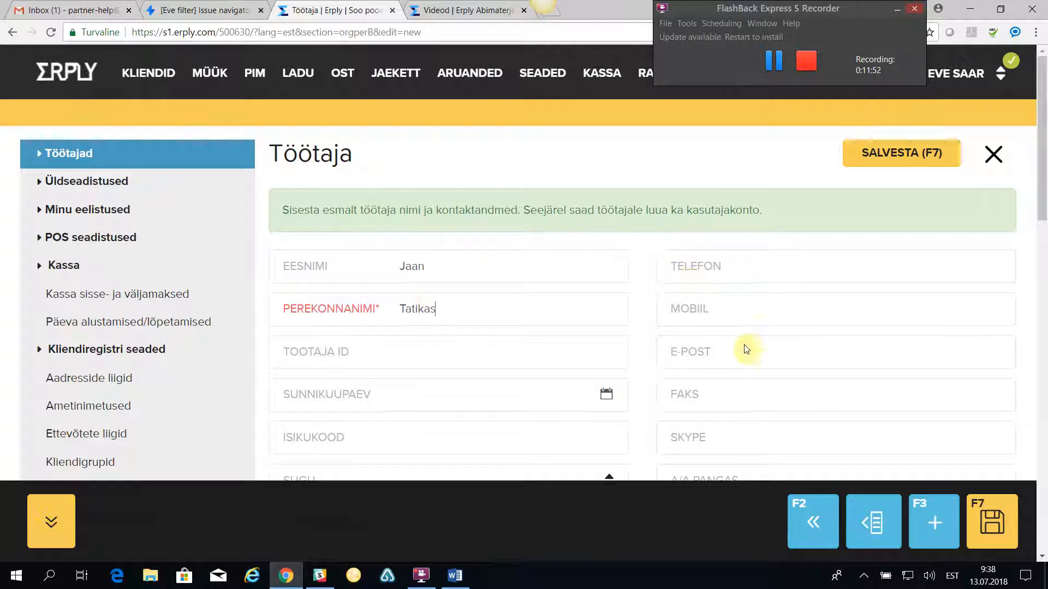
pyautogui.scroll(-3, 761, 350)
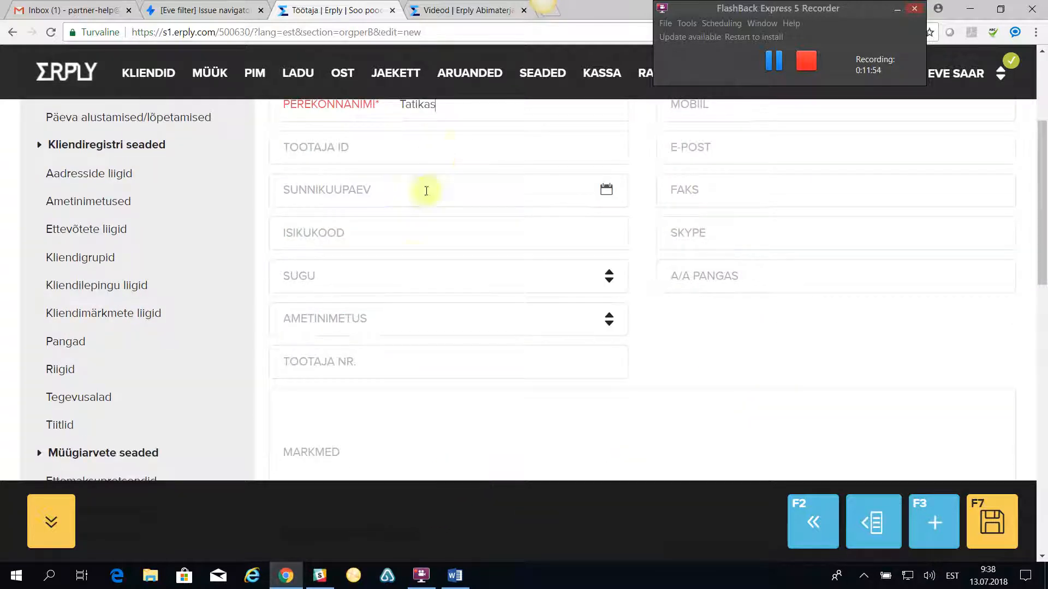
pyautogui.scroll(-1, 580, 377)
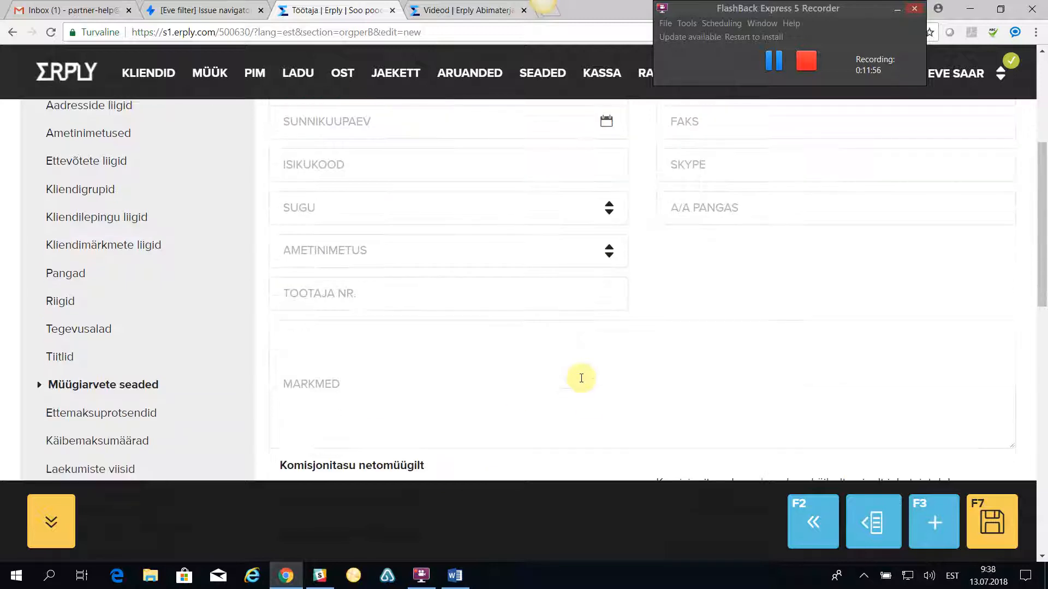
pyautogui.scroll(4, 584, 375)
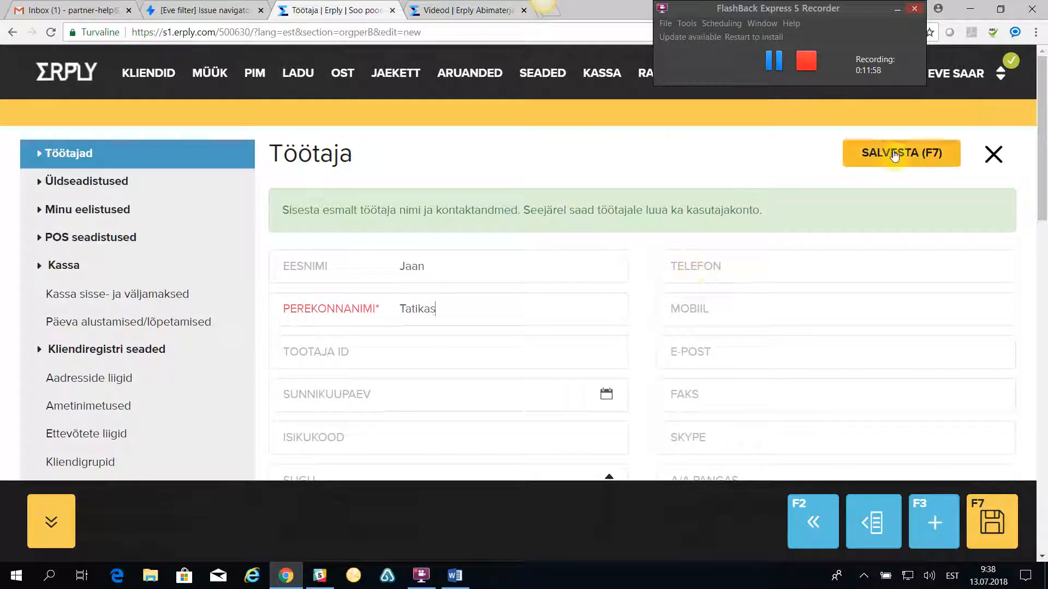
pyautogui.click(894, 153)
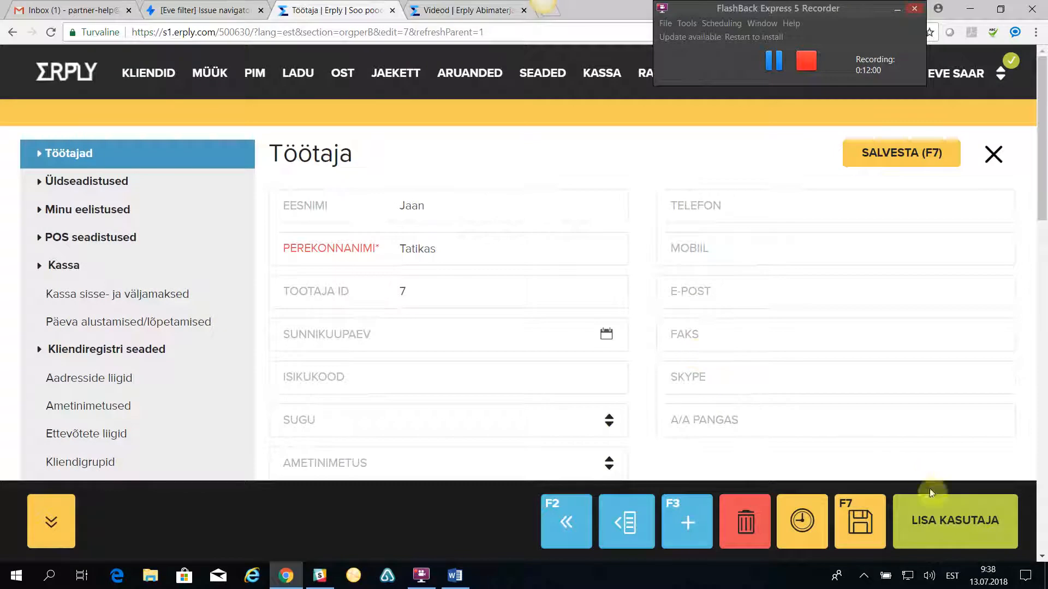
# Step: Start a user account for the new employee, entering the username and the account password in both password fields
pyautogui.click(951, 521)
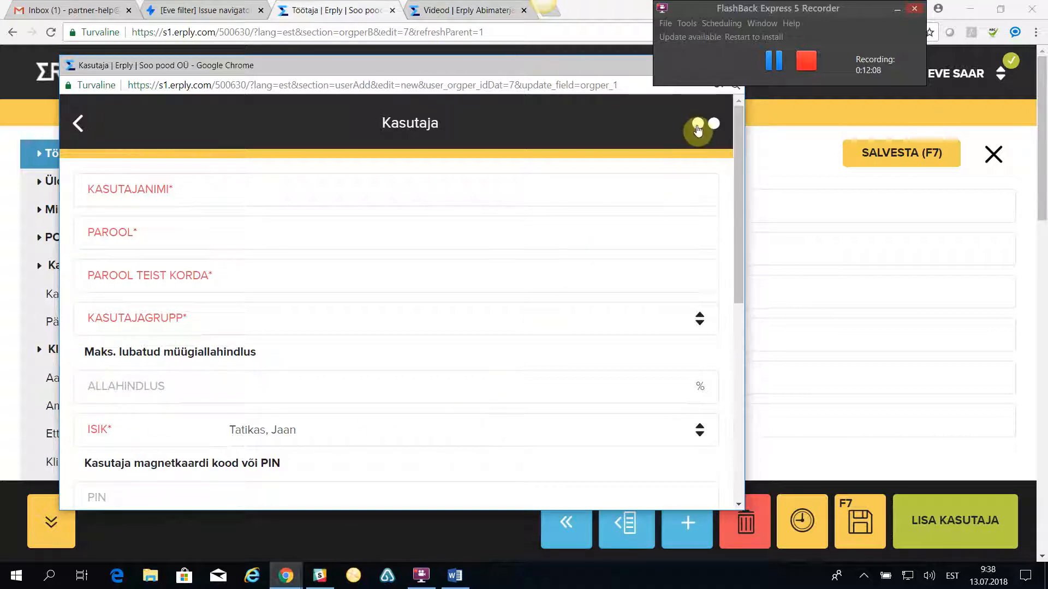
pyautogui.moveTo(747, 391); pyautogui.dragTo(1044, 382)
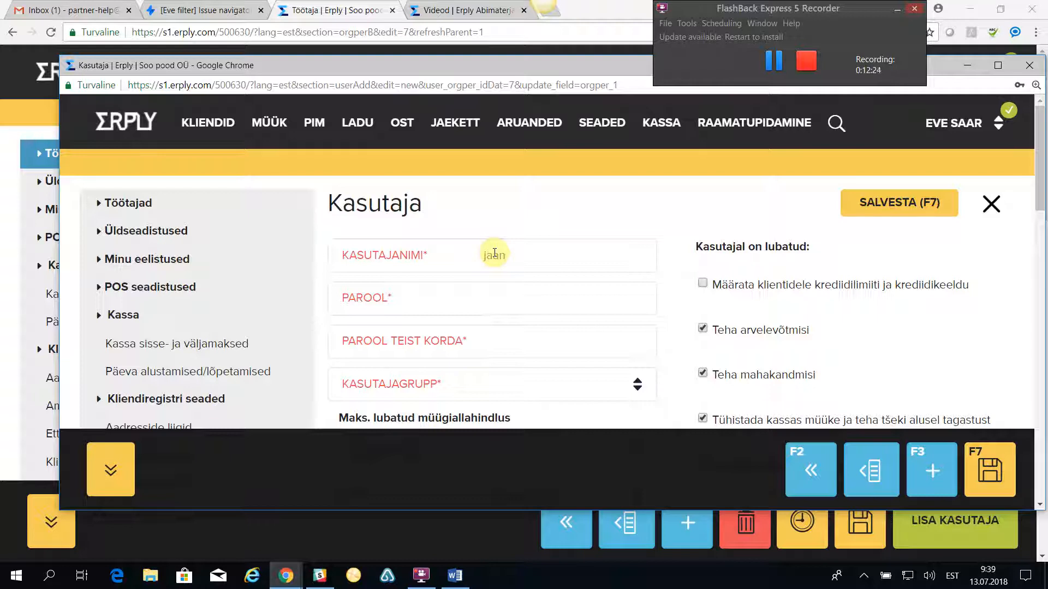
pyautogui.click(501, 304)
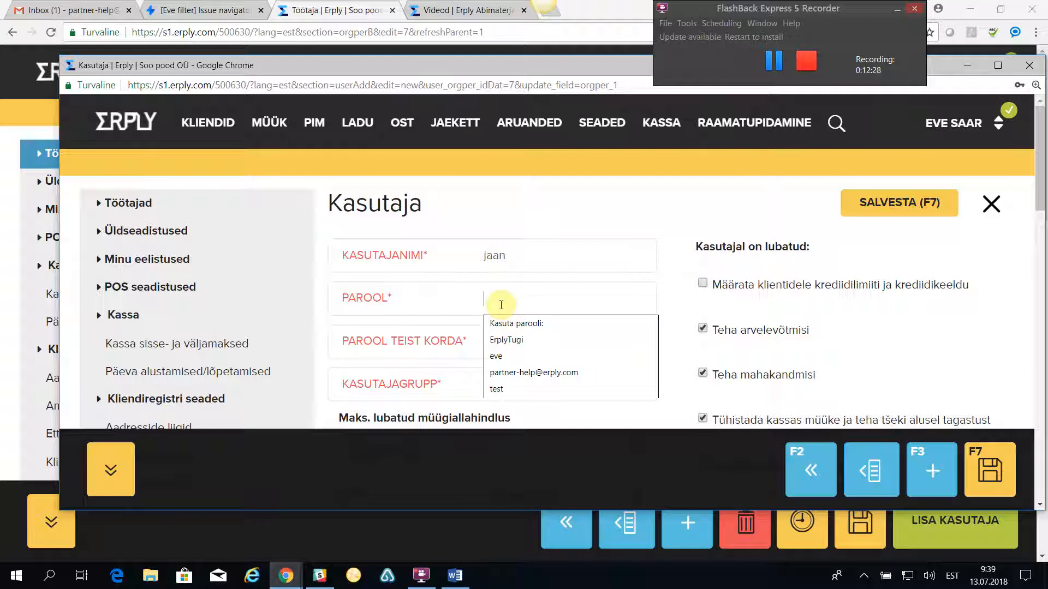
pyautogui.write('j')
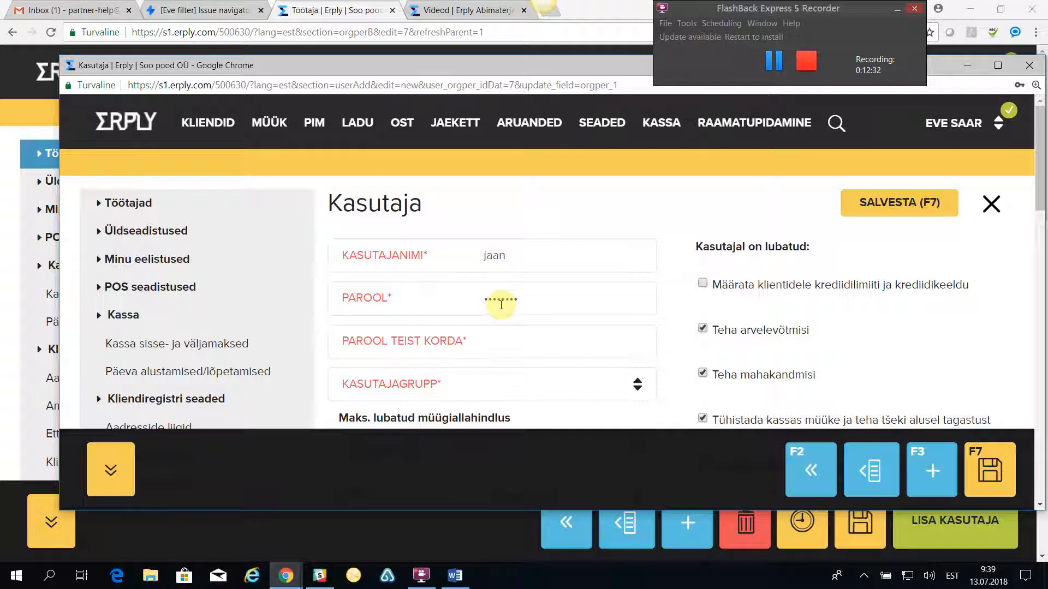
pyautogui.click(507, 344)
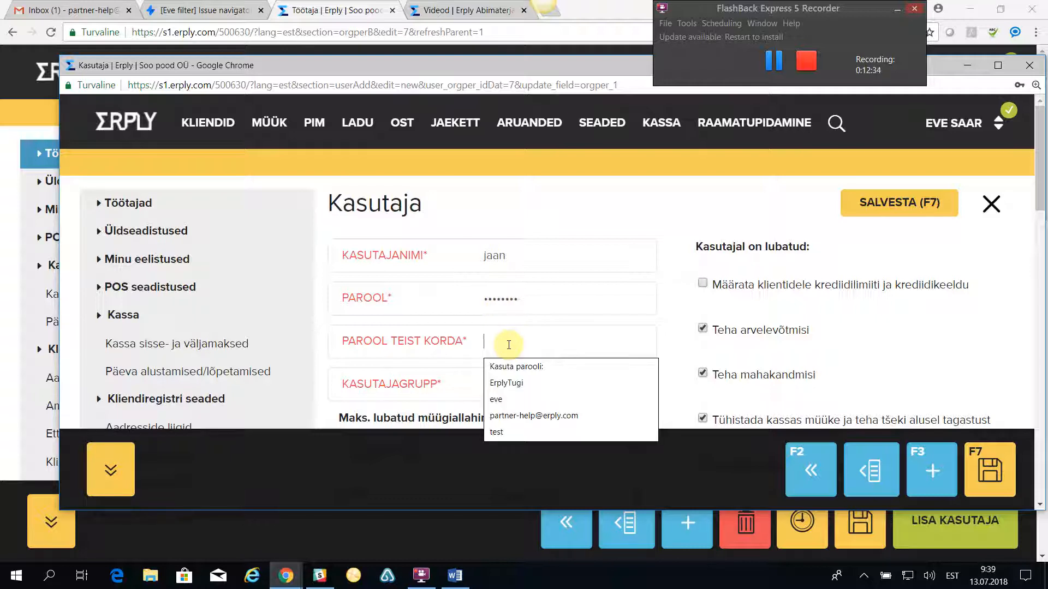
pyautogui.write('j')
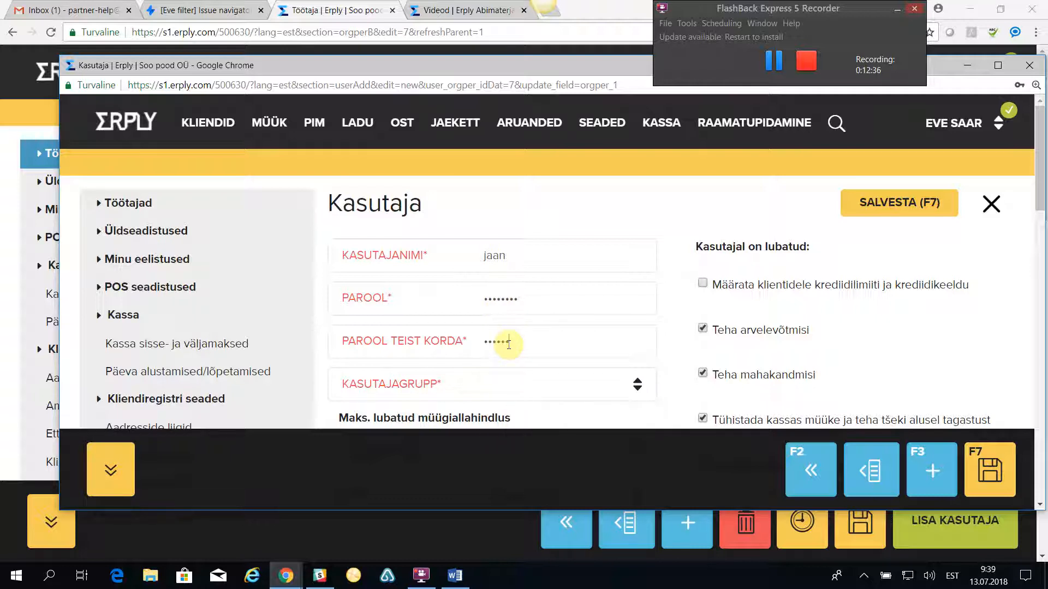
# Step: Assign the new user account to the user group lao juhataja
pyautogui.click(637, 389)
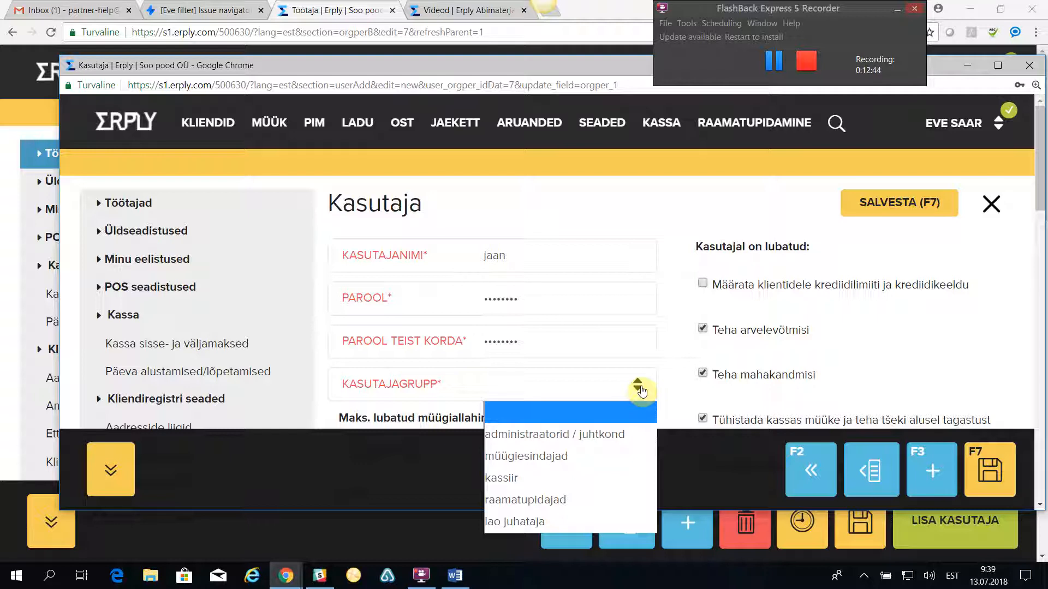
pyautogui.click(578, 522)
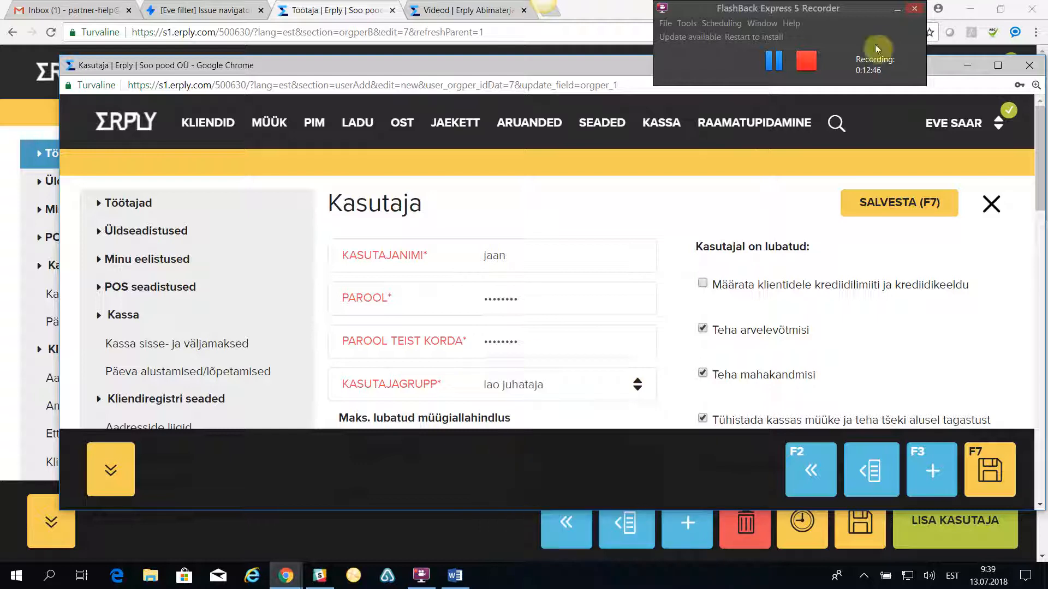
pyautogui.scroll(-3, 538, 465)
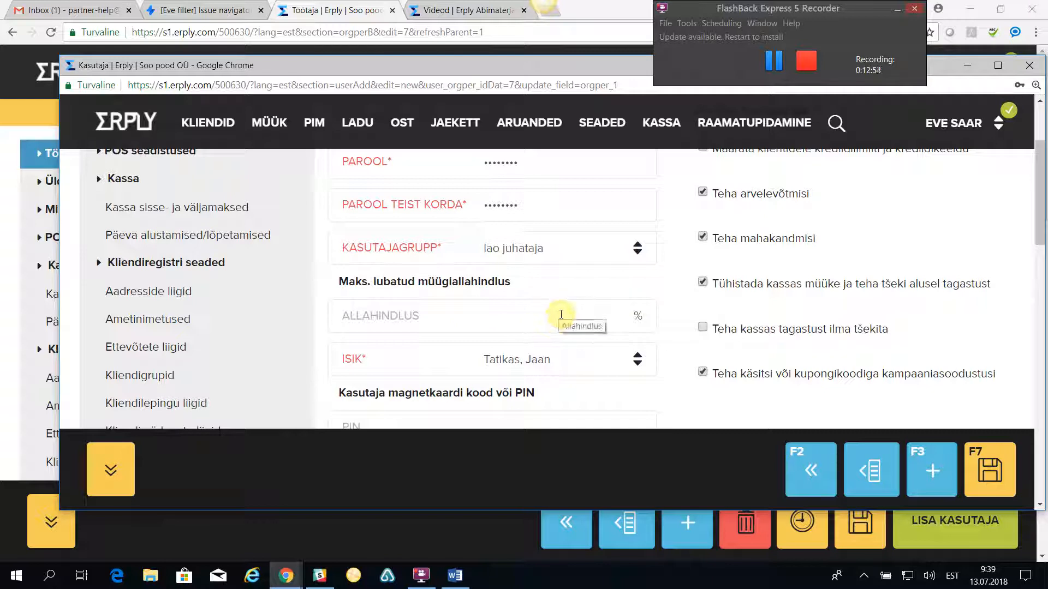
pyautogui.scroll(-3, 561, 315)
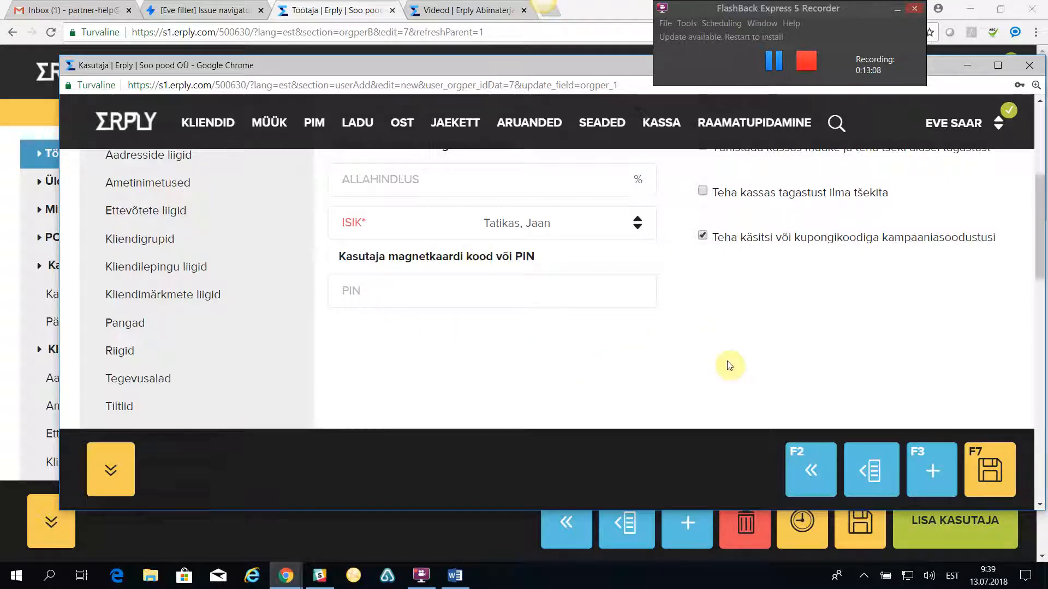
pyautogui.scroll(5, 729, 366)
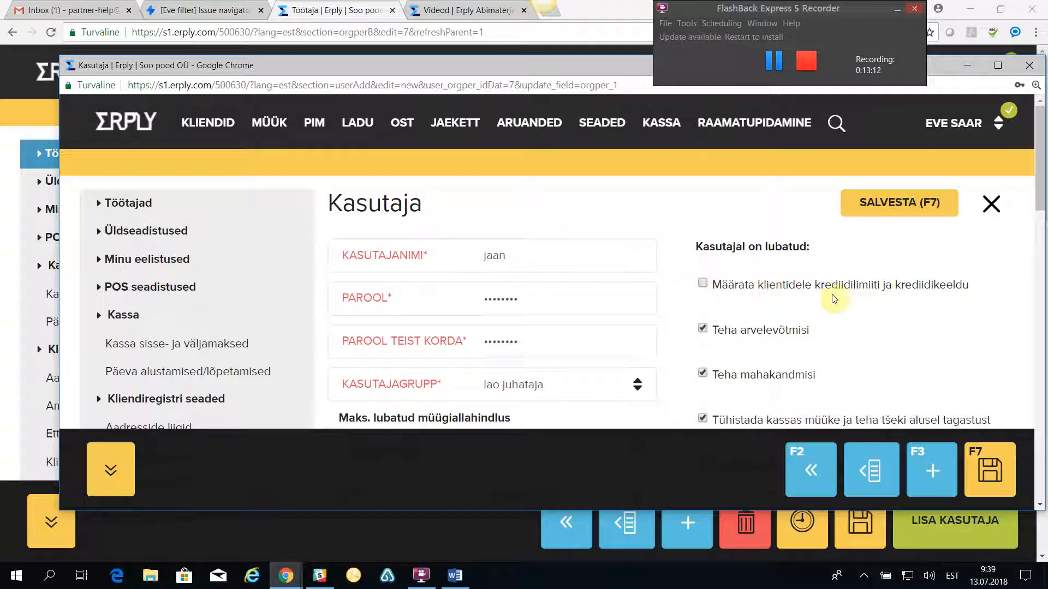
# Step: Remove the user's rights Tühistada kassas müüke ja teha tšeki alusel tagastust and Teha käsitsi või kupongikoodiga kampaaniasoodustusi
pyautogui.scroll(-1, 912, 315)
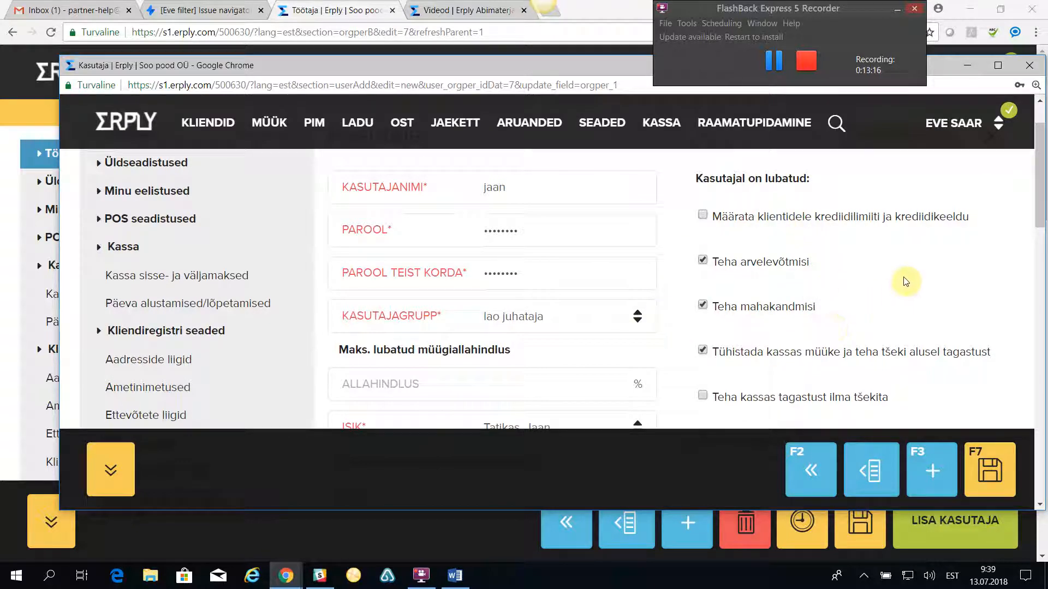
pyautogui.scroll(-1, 876, 317)
pyautogui.click(703, 283)
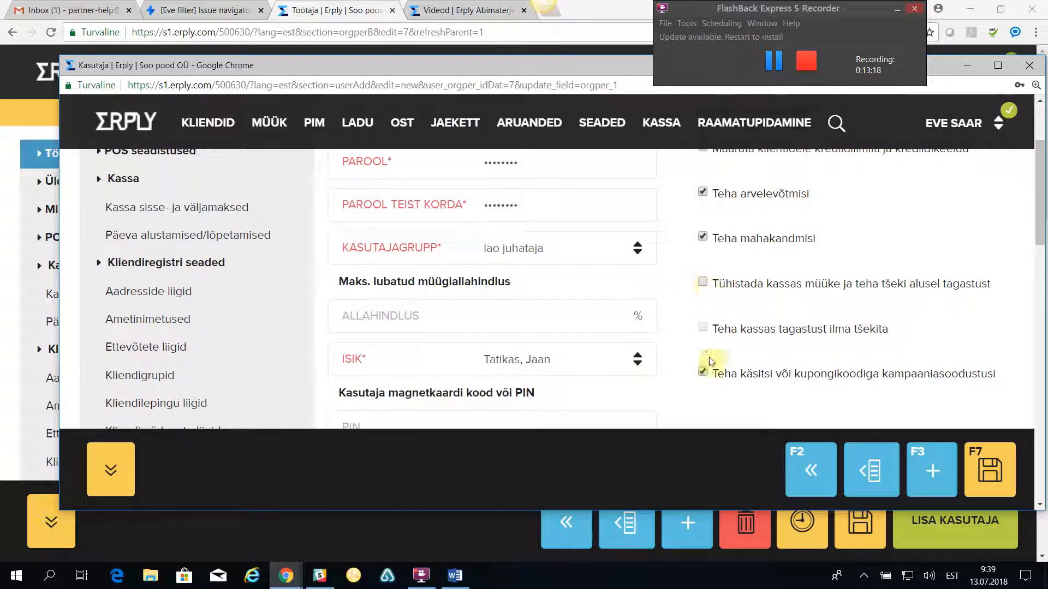
pyautogui.click(704, 375)
pyautogui.scroll(-1, 977, 349)
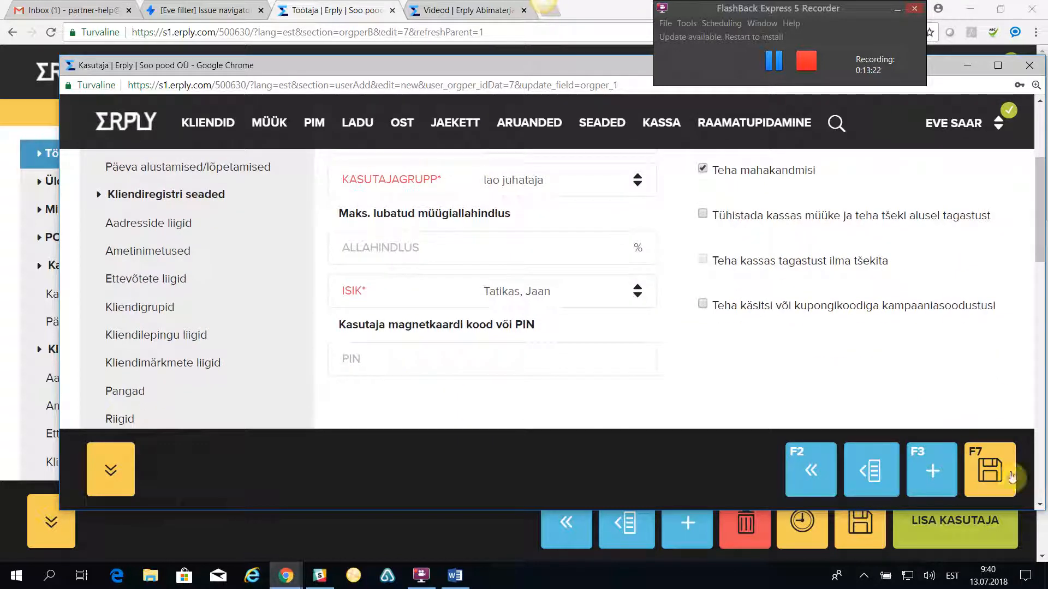
# Step: Save the user account, then close it and the employee card to return to the list of employees
pyautogui.click(1001, 472)
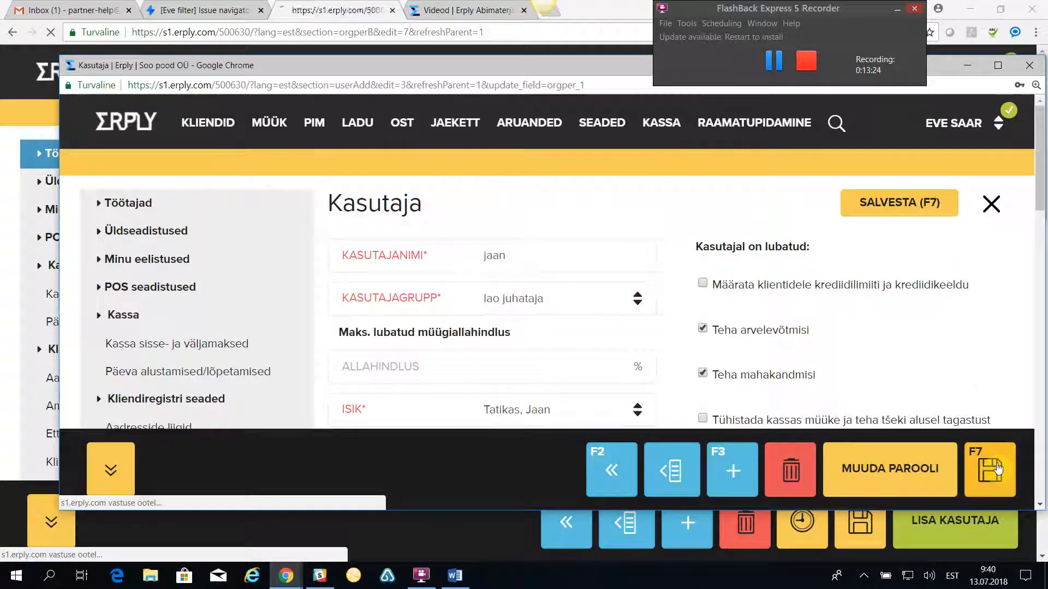
pyautogui.click(991, 204)
pyautogui.click(993, 157)
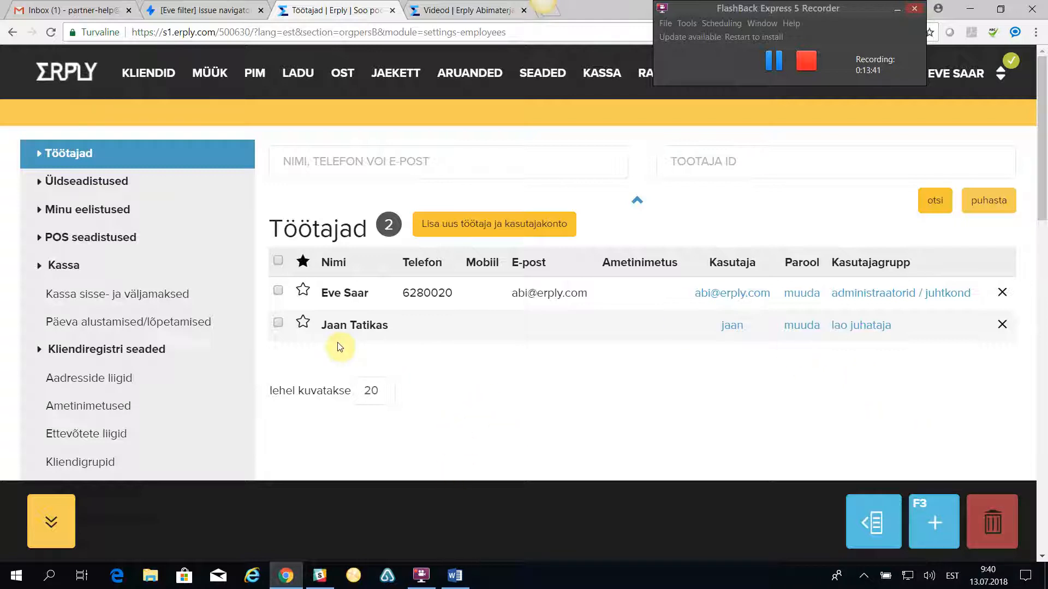
# Step: View the new employee's card and the linked user account from the employee list, closing each again
pyautogui.click(338, 327)
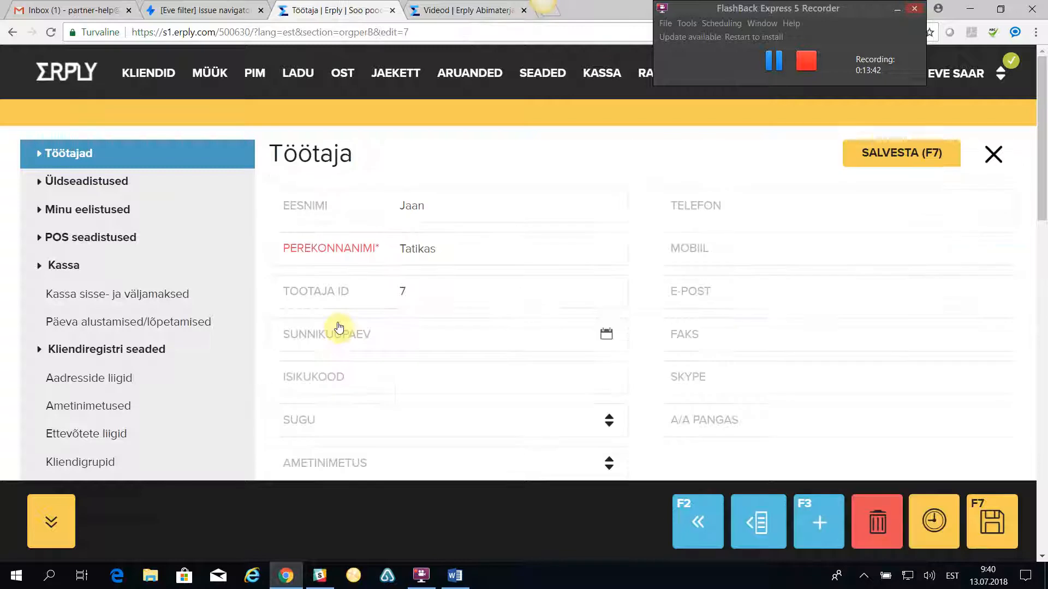
pyautogui.click(983, 153)
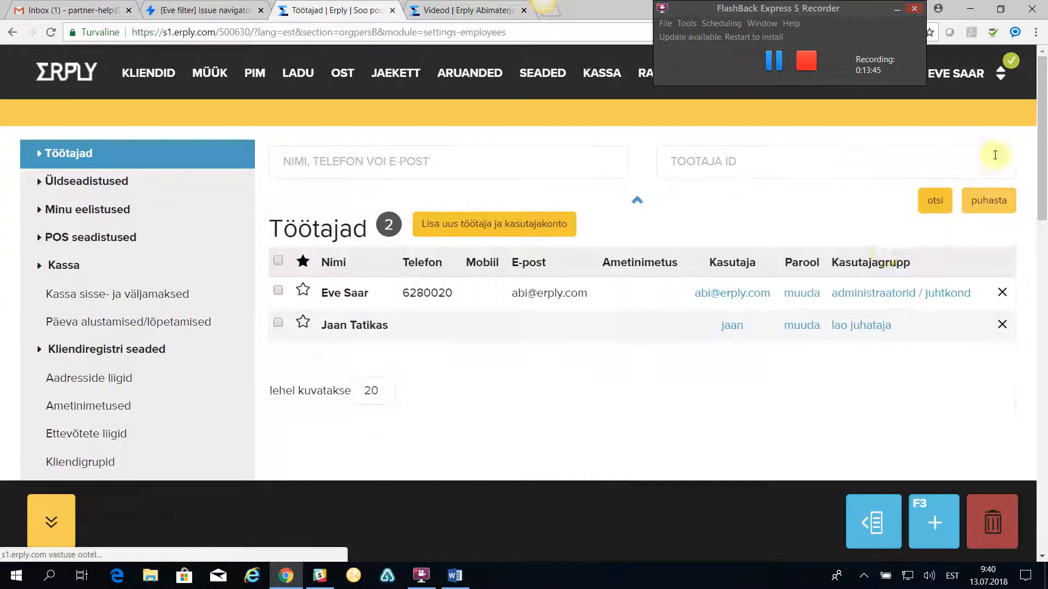
pyautogui.click(731, 328)
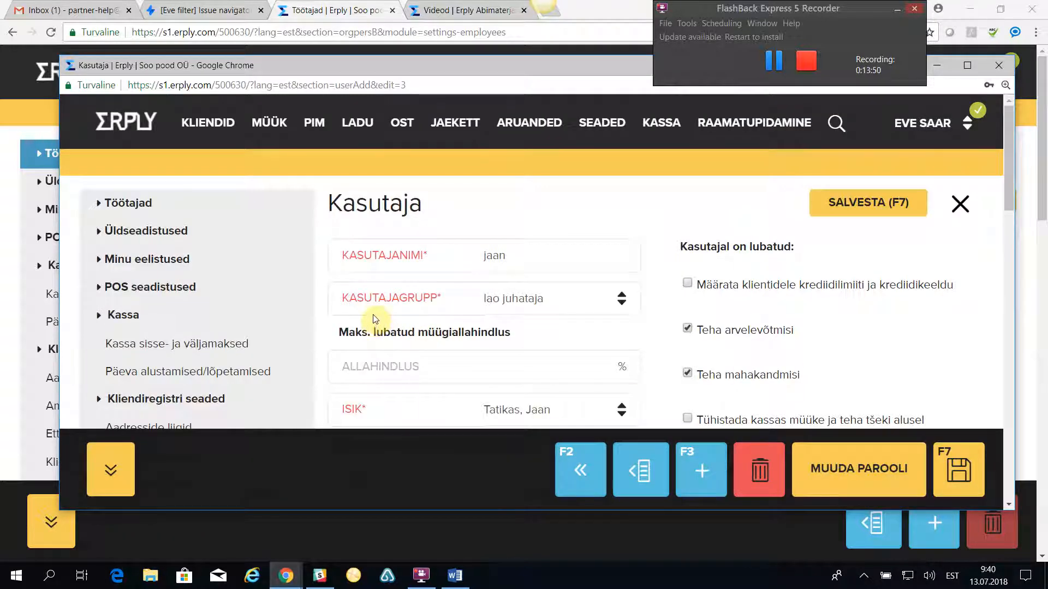
pyautogui.click(999, 62)
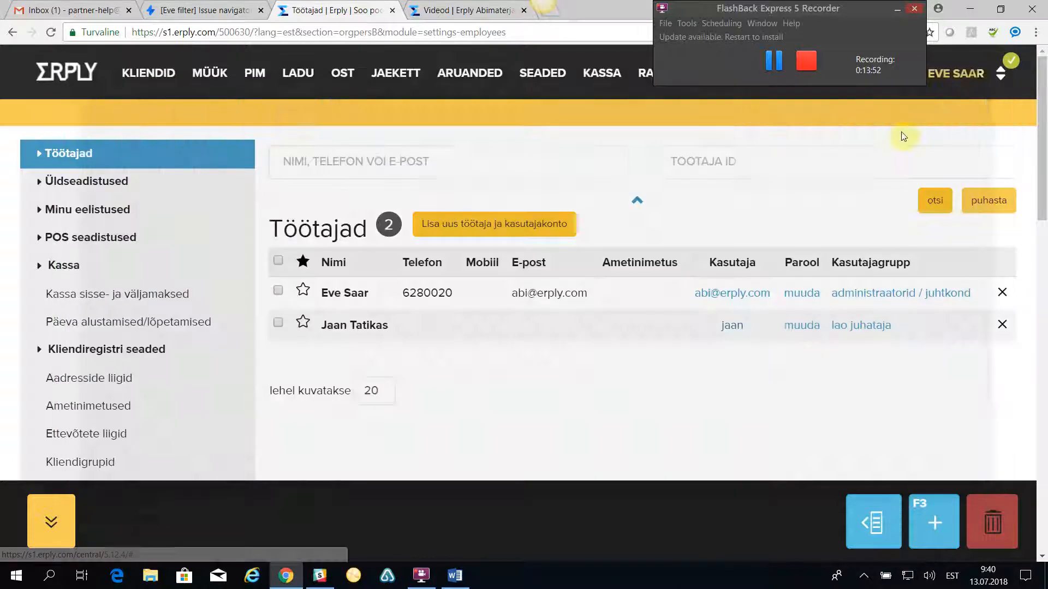
# Step: Change the new user's account password from the employee list, entering the new password in both fields
pyautogui.click(801, 328)
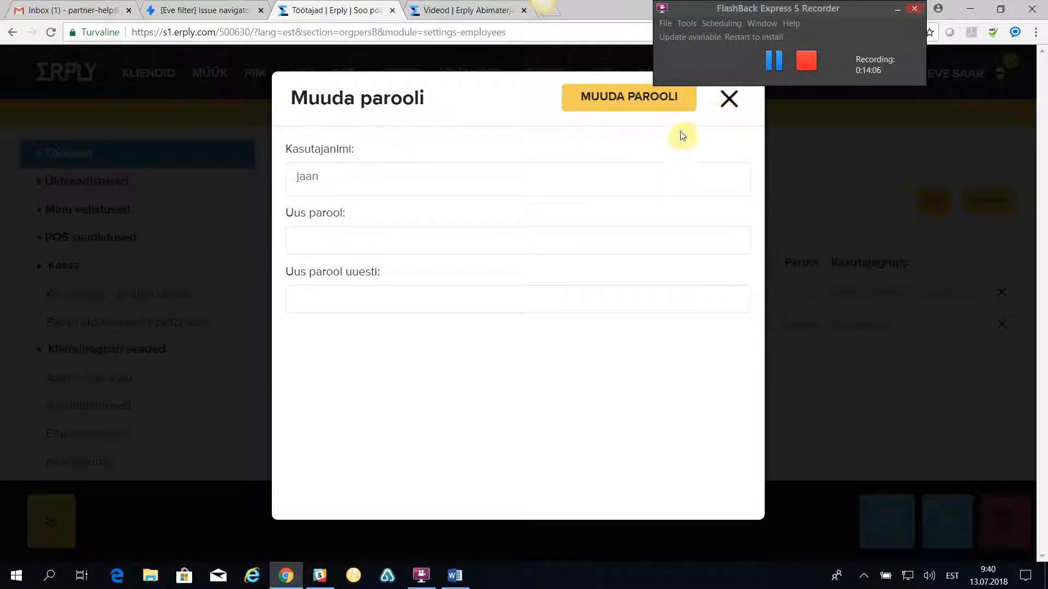
pyautogui.click(299, 239)
pyautogui.write('••••')
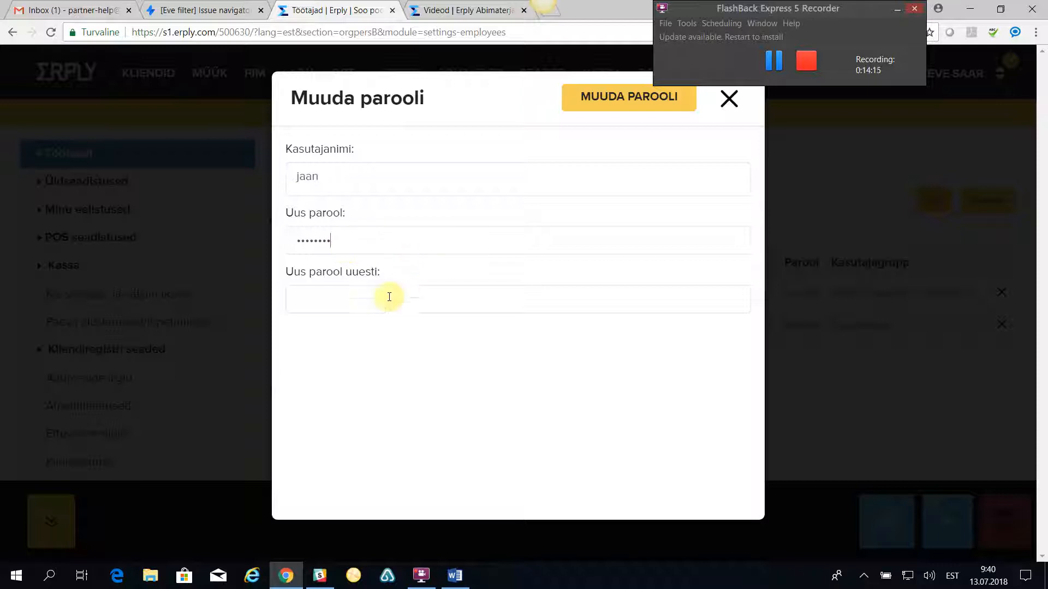
pyautogui.click(359, 309)
pyautogui.write('•')
pyautogui.click(613, 103)
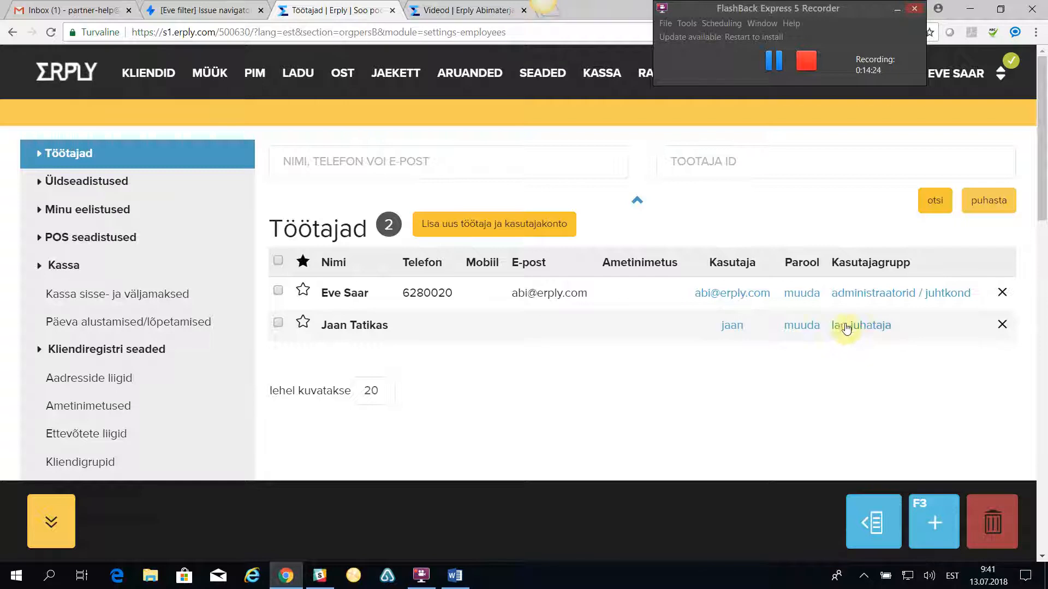
# Step: Review the lao juhataja user group's service access and permitted actions from the new employee's row, and close the group
pyautogui.click(877, 329)
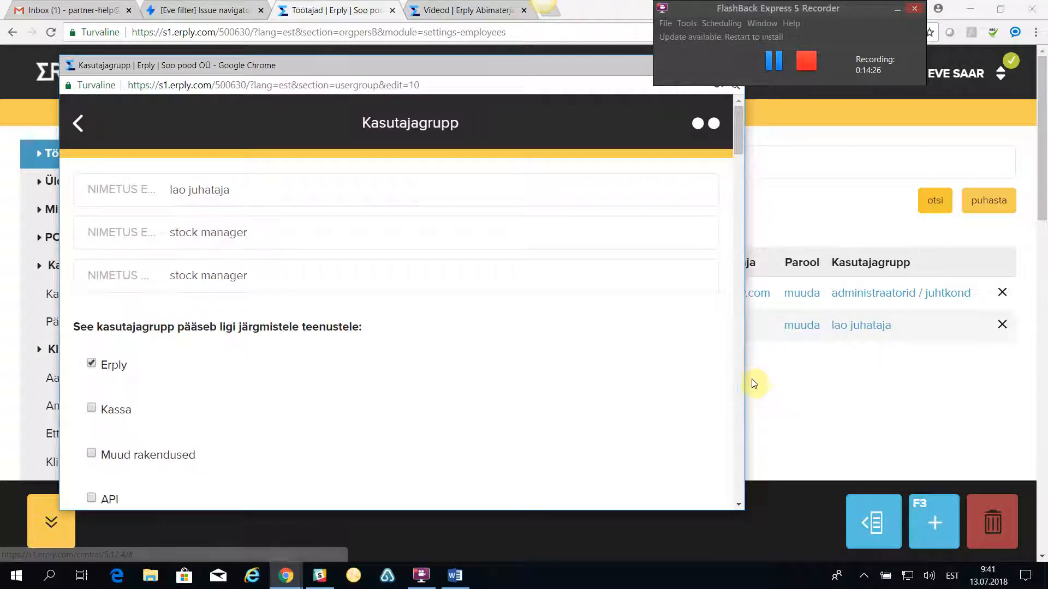
pyautogui.moveTo(748, 379); pyautogui.dragTo(1030, 380)
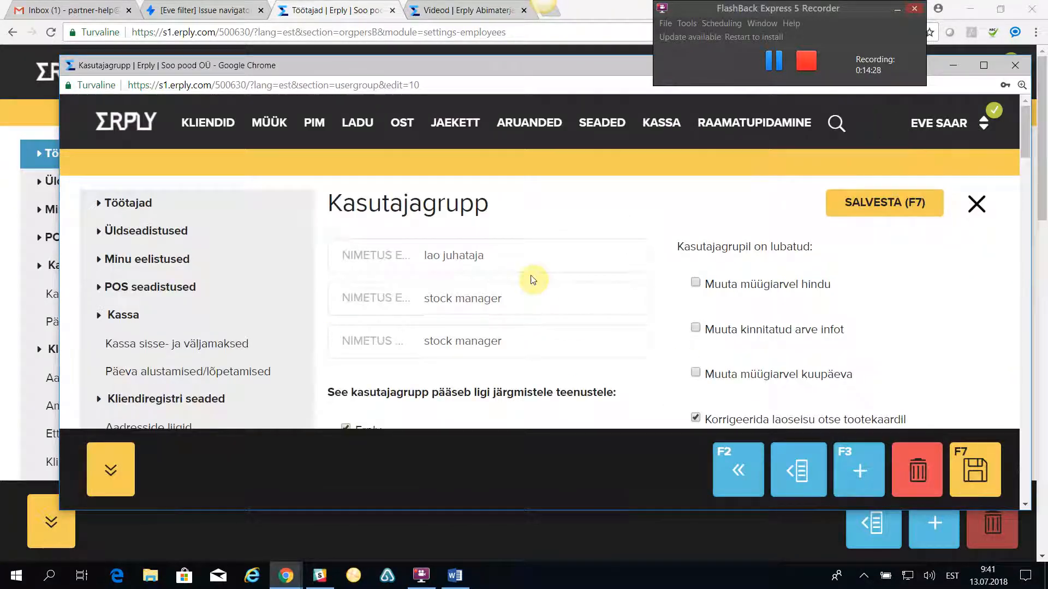
pyautogui.scroll(-4, 552, 285)
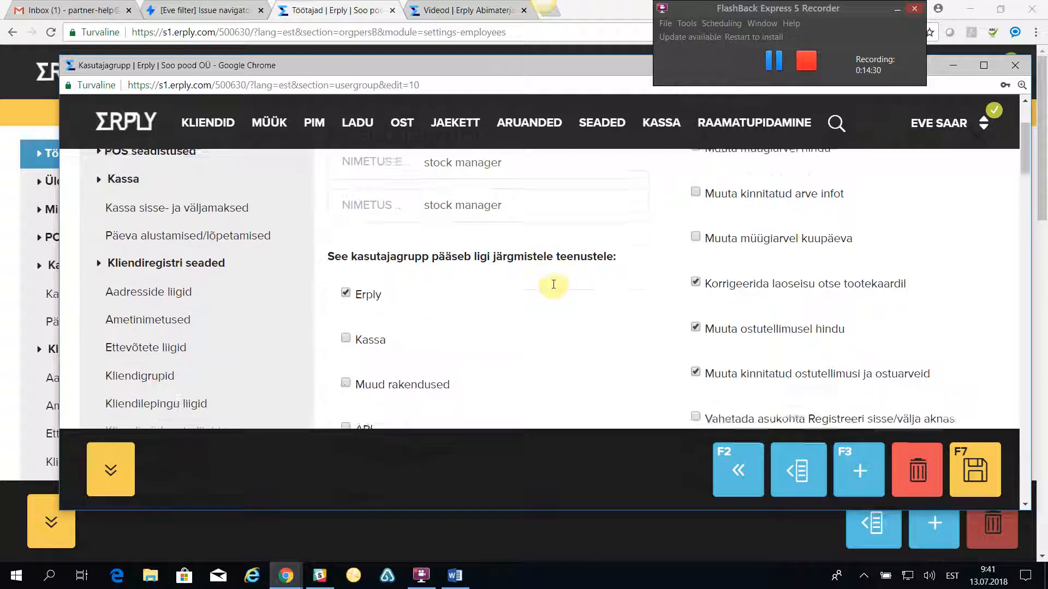
pyautogui.scroll(4, 554, 289)
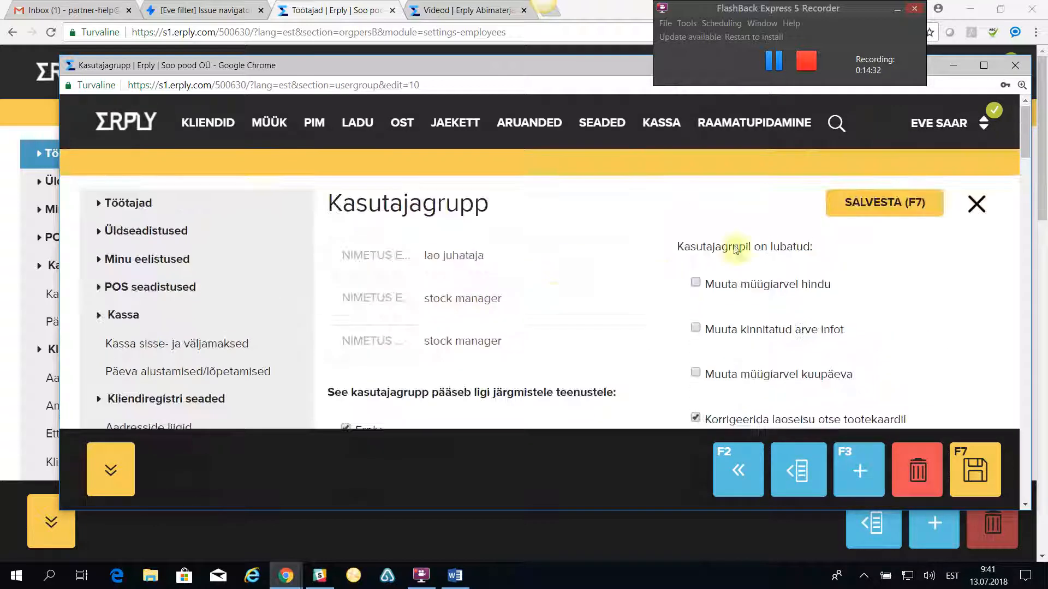
pyautogui.click(1014, 66)
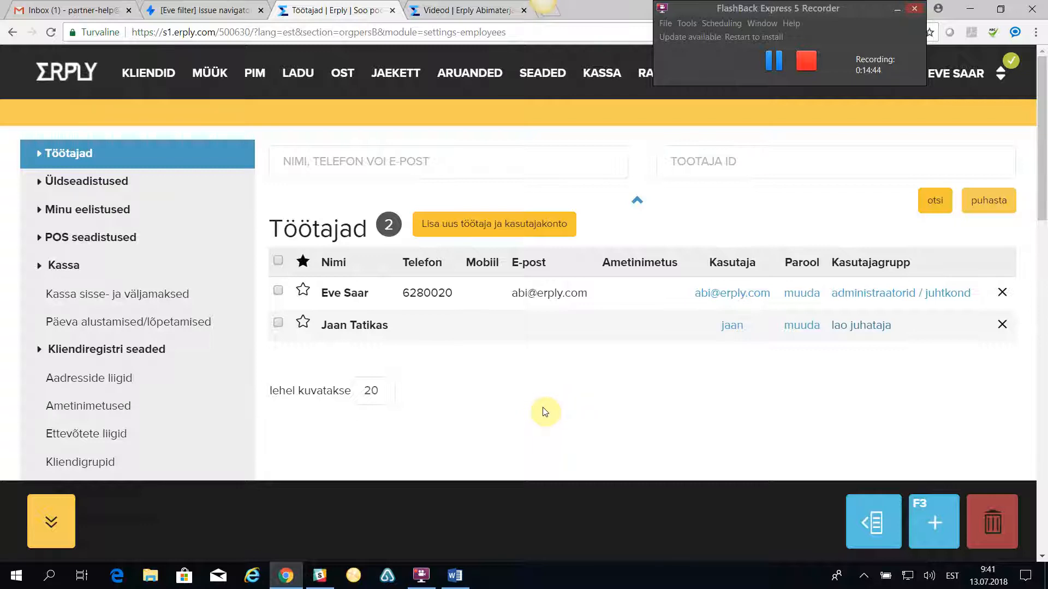
# Step: Review the individual rights under Kasutajal on lubatud in the new employee's user account, and close the account
pyautogui.click(732, 326)
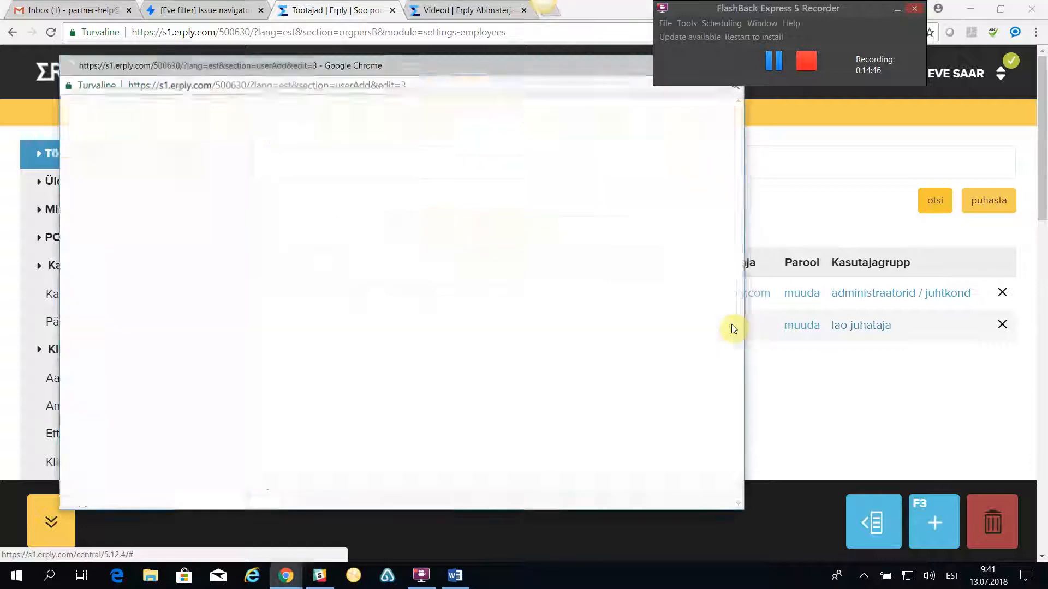
pyautogui.moveTo(743, 402); pyautogui.dragTo(1025, 388)
pyautogui.scroll(-1, 736, 245)
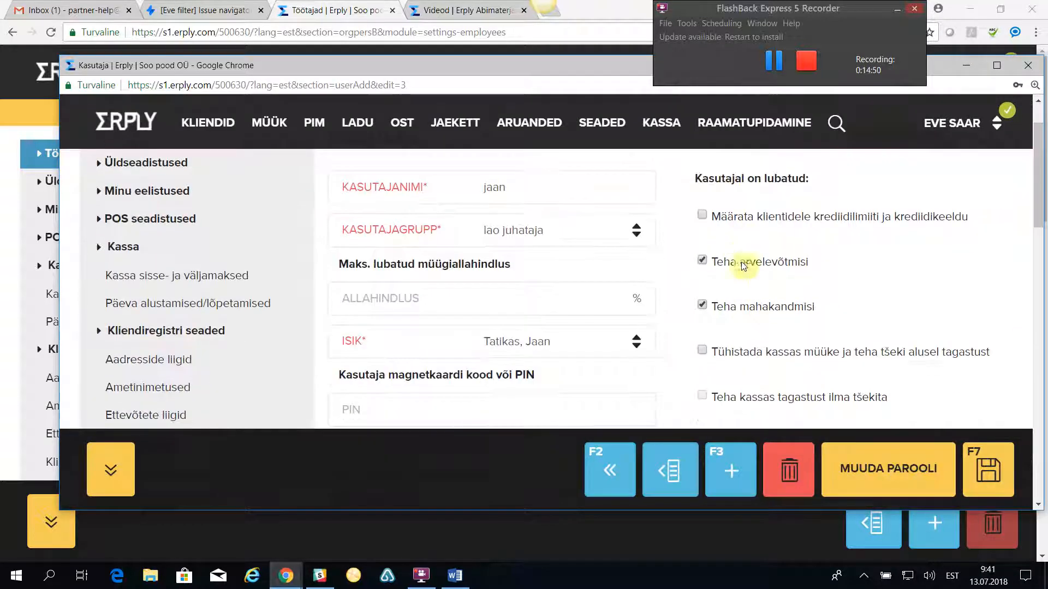
pyautogui.scroll(-1, 745, 319)
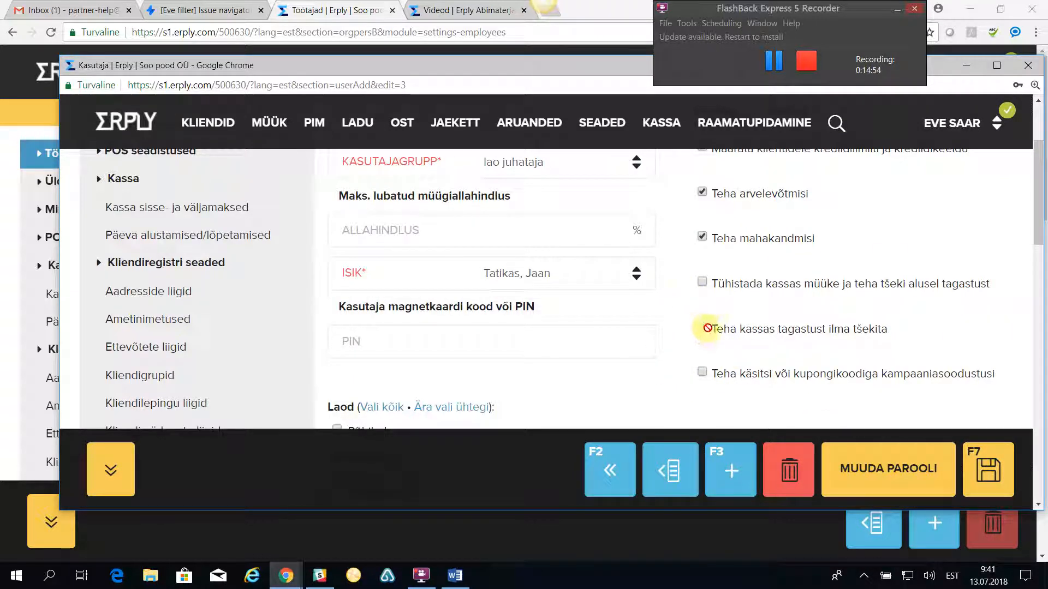
pyautogui.scroll(1, 720, 330)
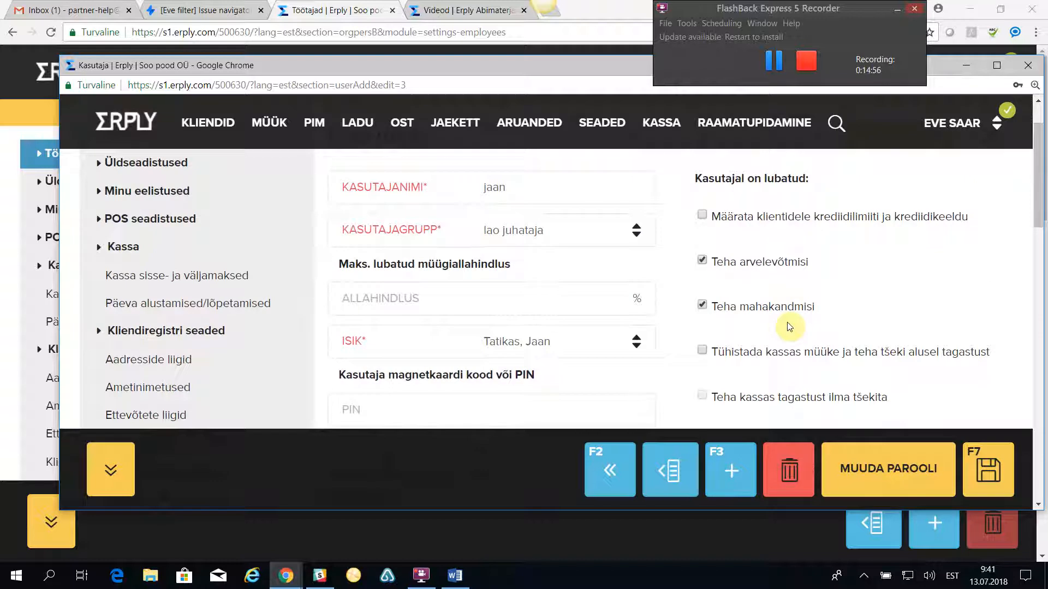
pyautogui.scroll(1, 788, 326)
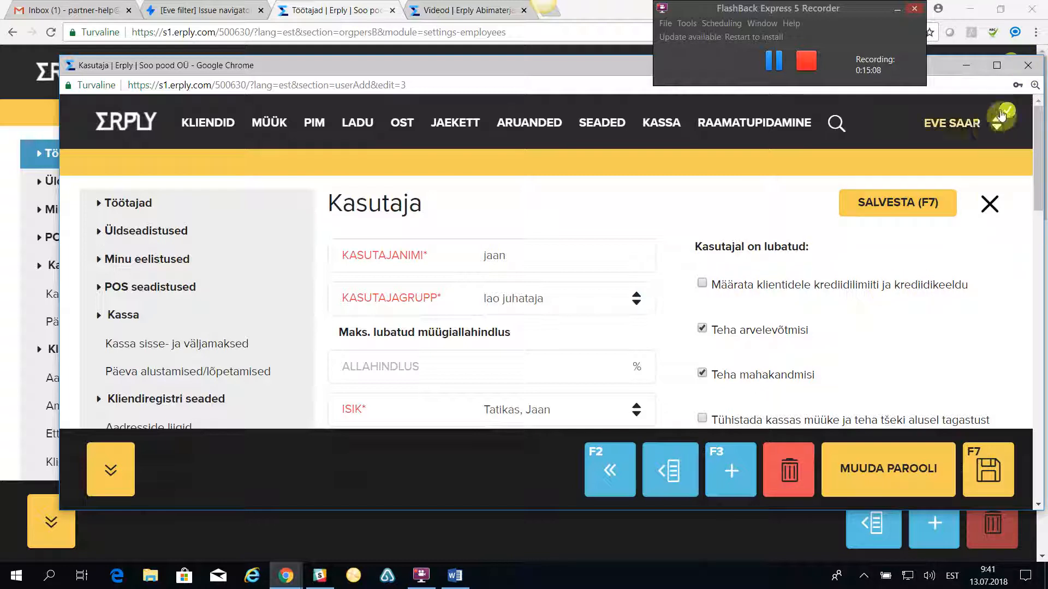
pyautogui.click(1028, 68)
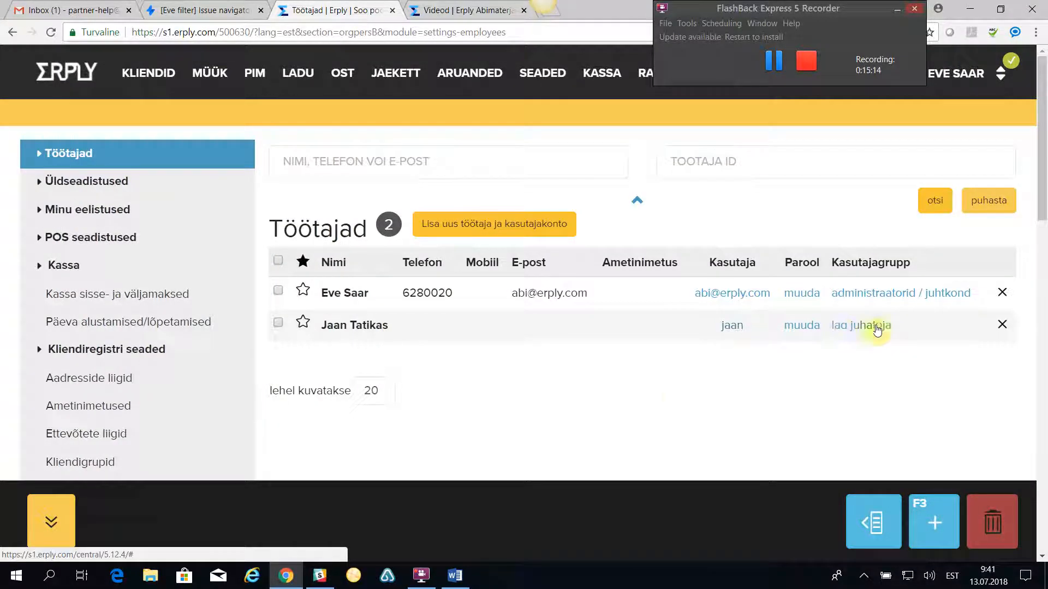